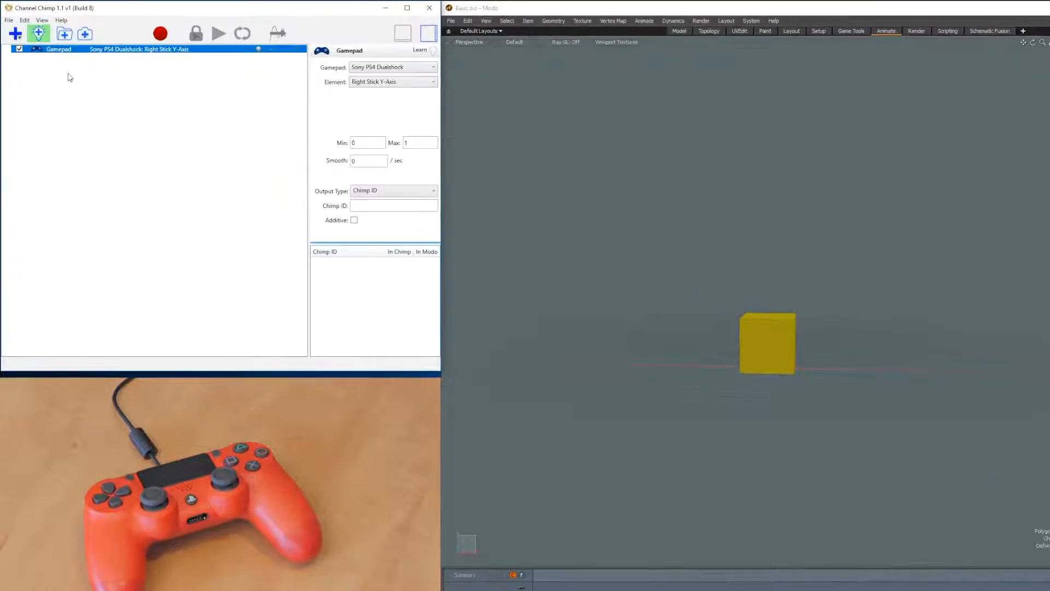
Step: Set the gamepad's Right Stick Y-Axis range to Min 2 and Max -2, and enter jump as its Chimp ID
left_click(33, 28)
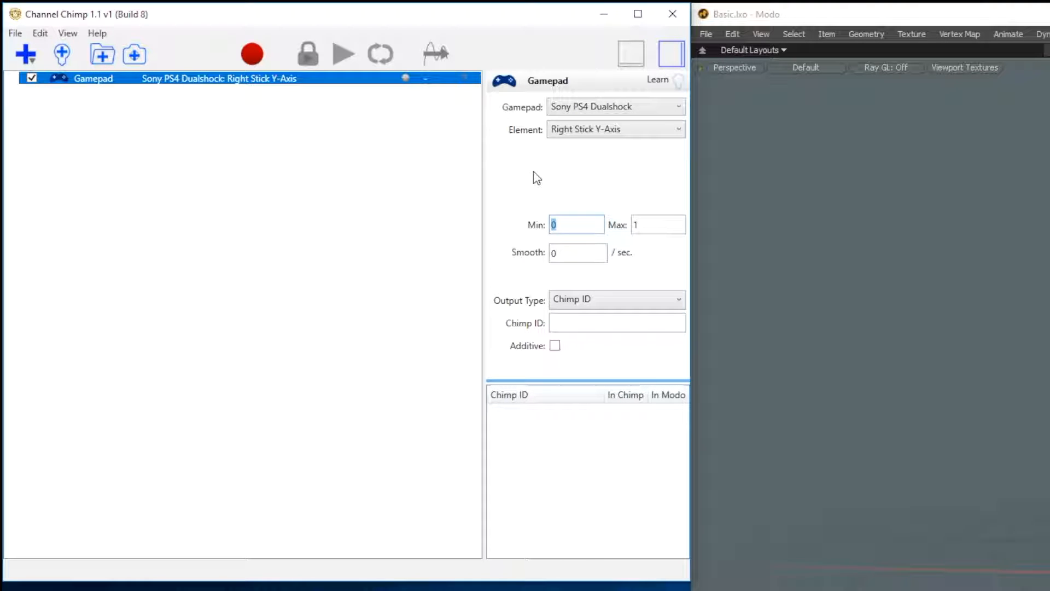
type("2")
key("Tab")
type("-2")
key("Tab")
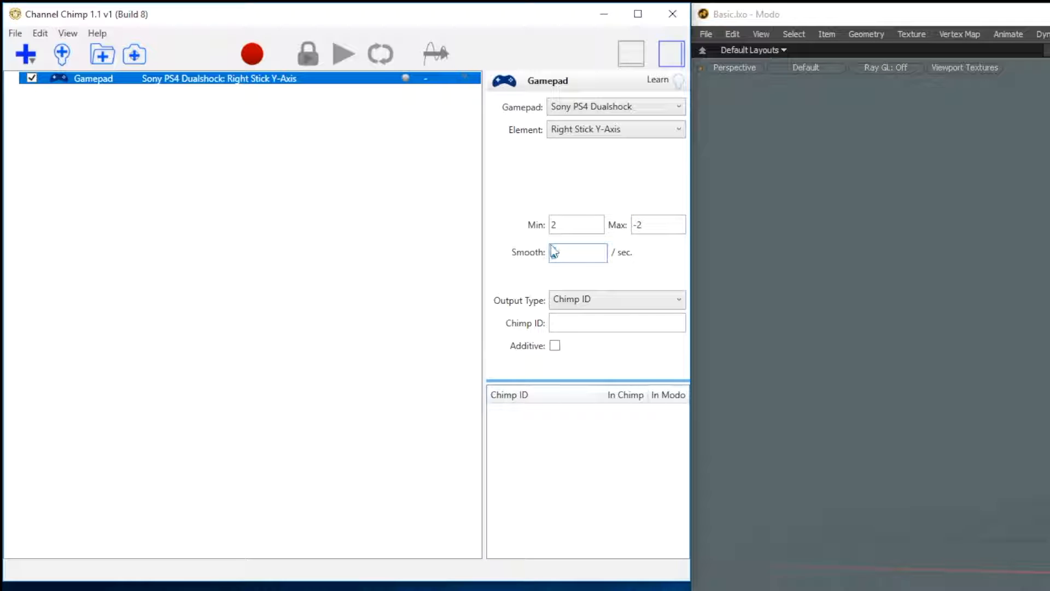
left_click(567, 322)
type("i")
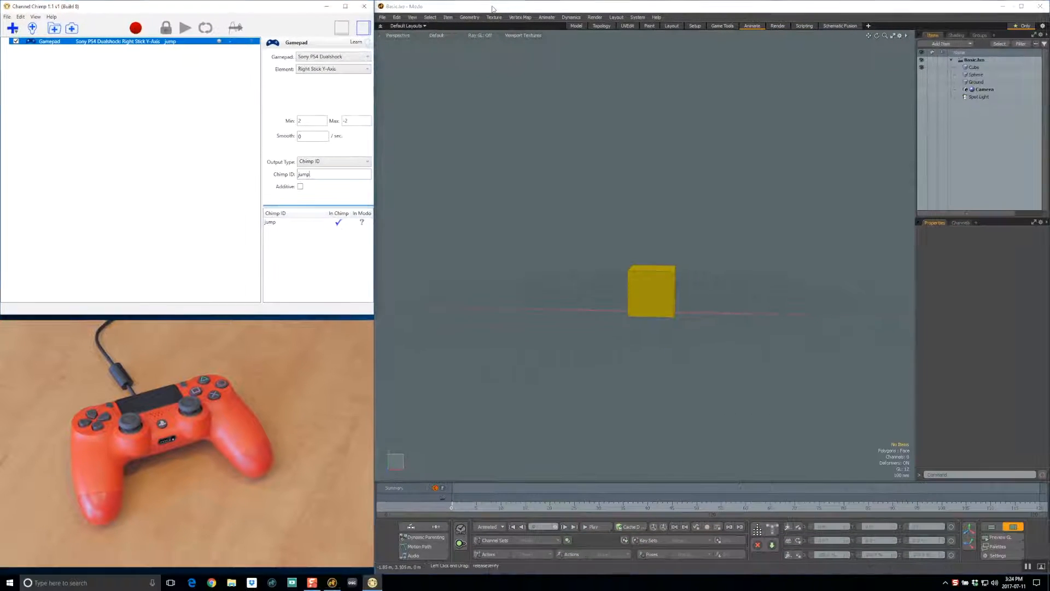
Step: In Modo, connect the Cube's Position Y channel to the Chimp ID jump
left_click(909, 15)
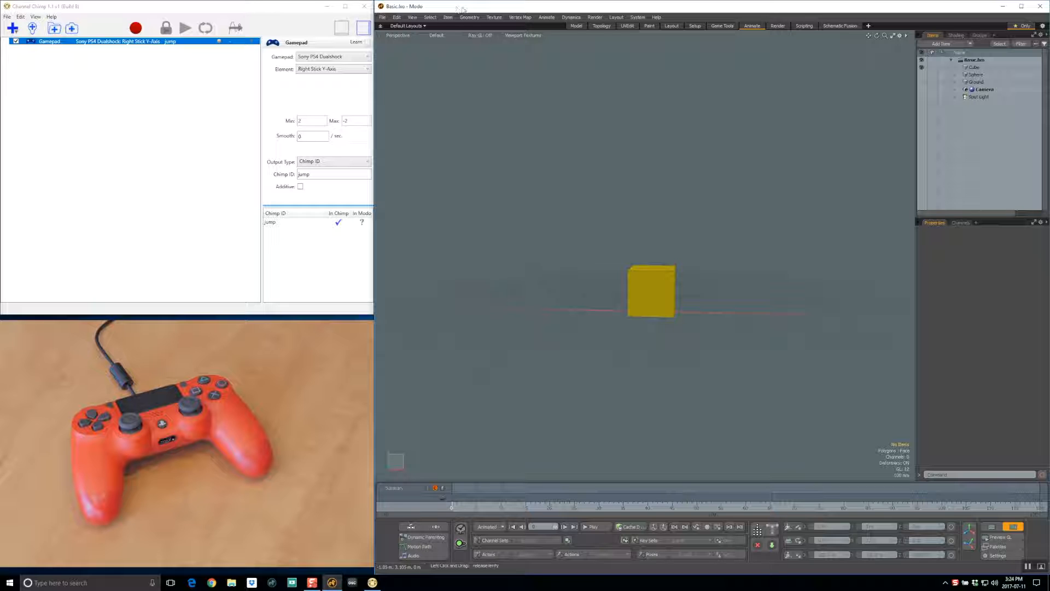
left_click(984, 68)
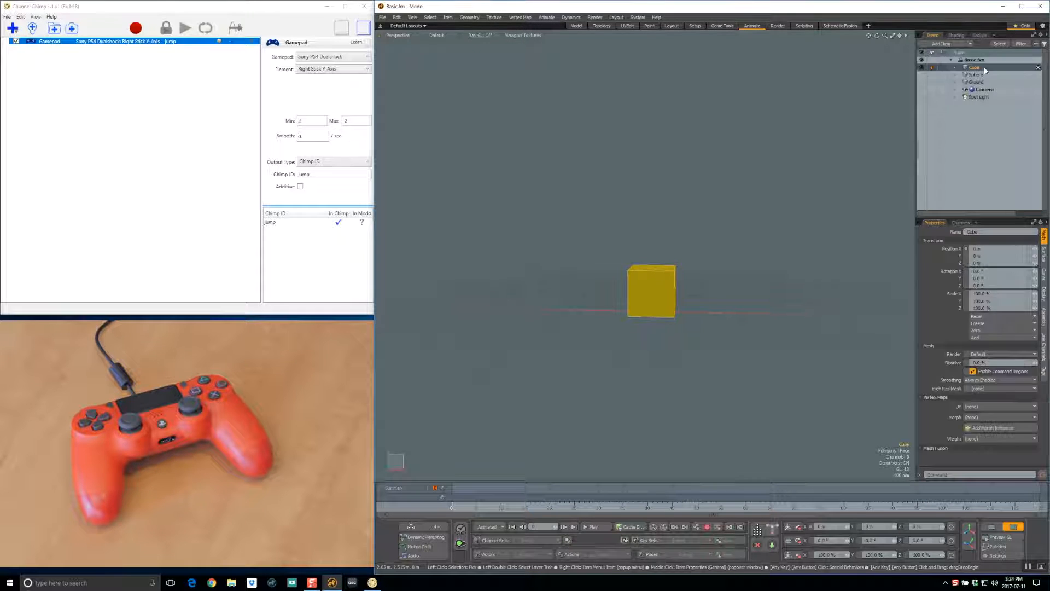
right_click(941, 258)
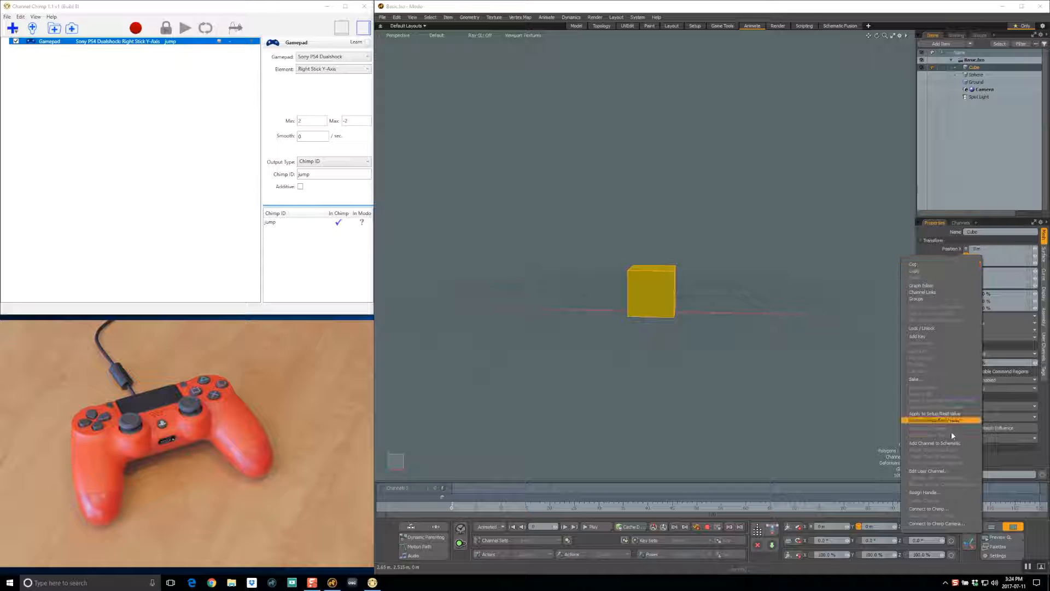
left_click(956, 509)
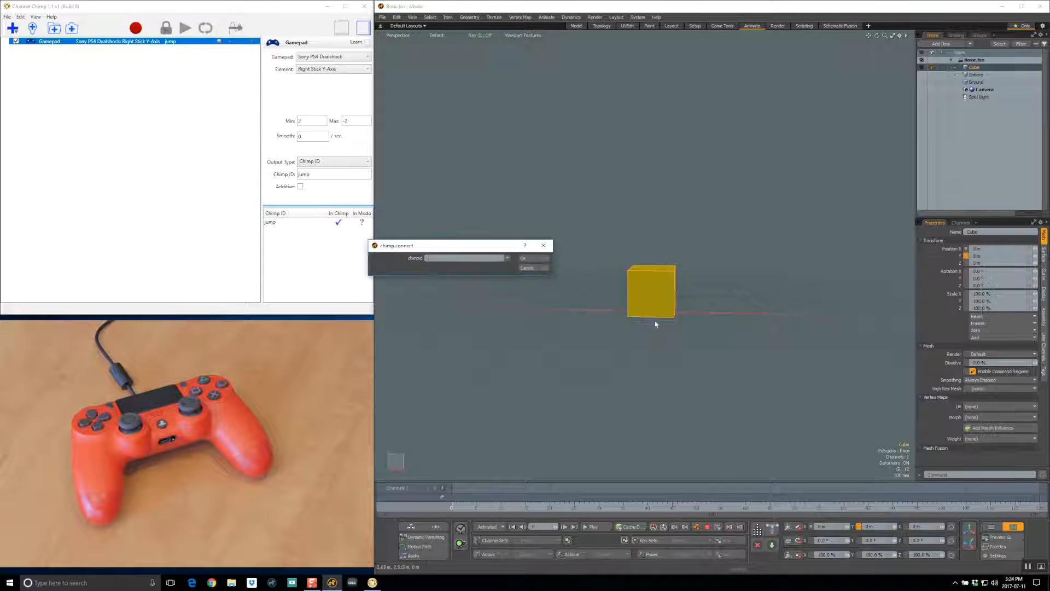
left_click(507, 258)
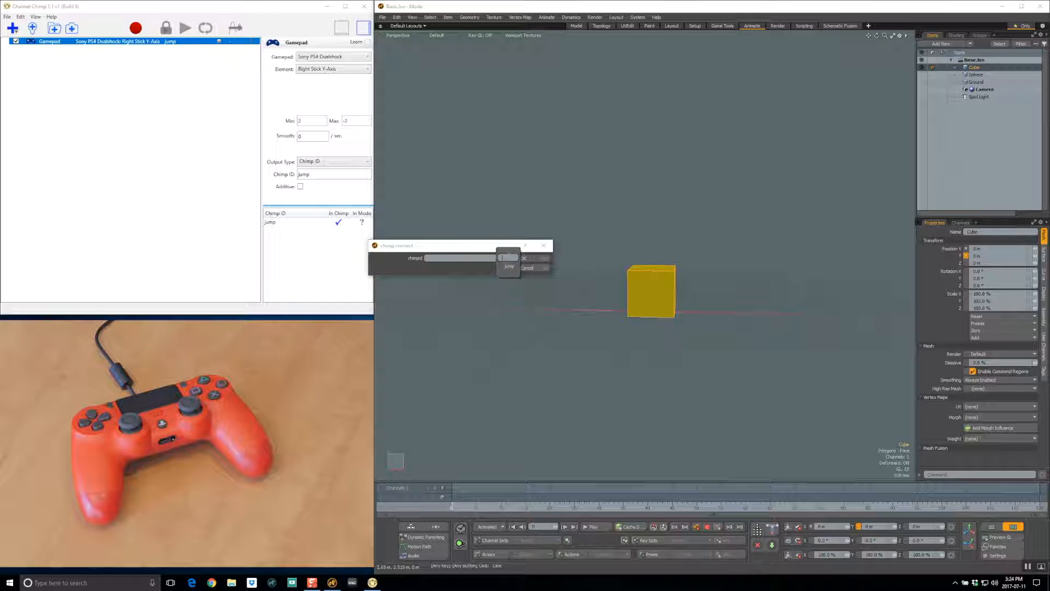
left_click(514, 267)
left_click(508, 267)
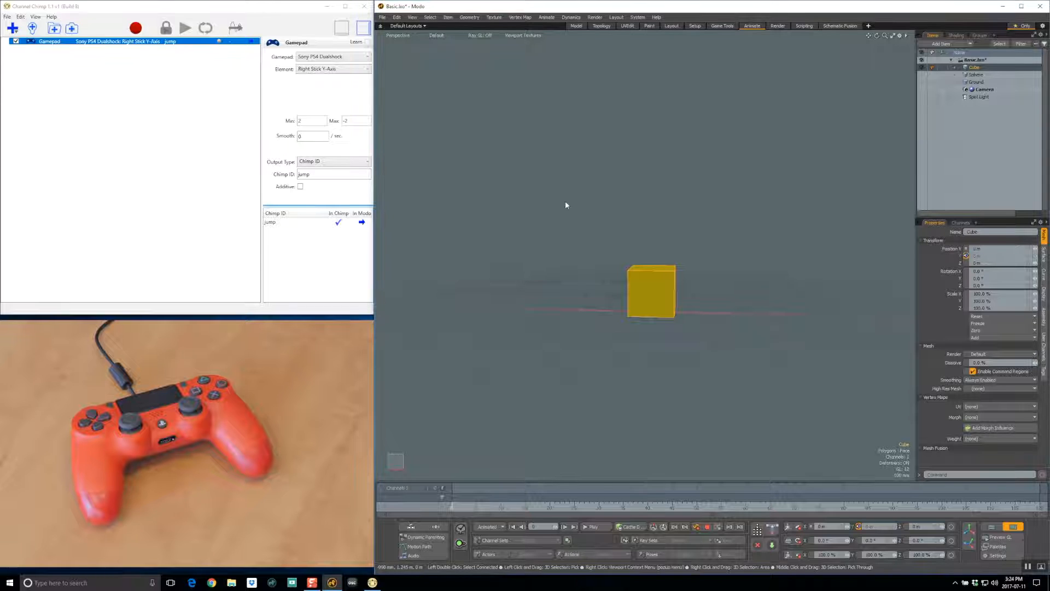
Step: Start Modo's timeline playback and record two takes of the right stick's movement in Channel Chimp
left_click(594, 527)
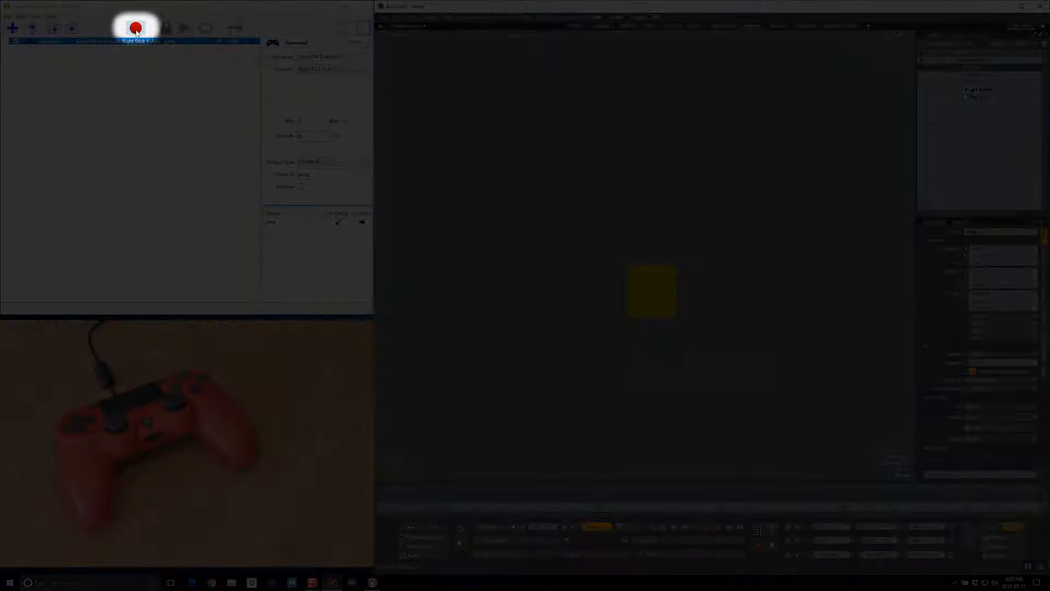
left_click(135, 30)
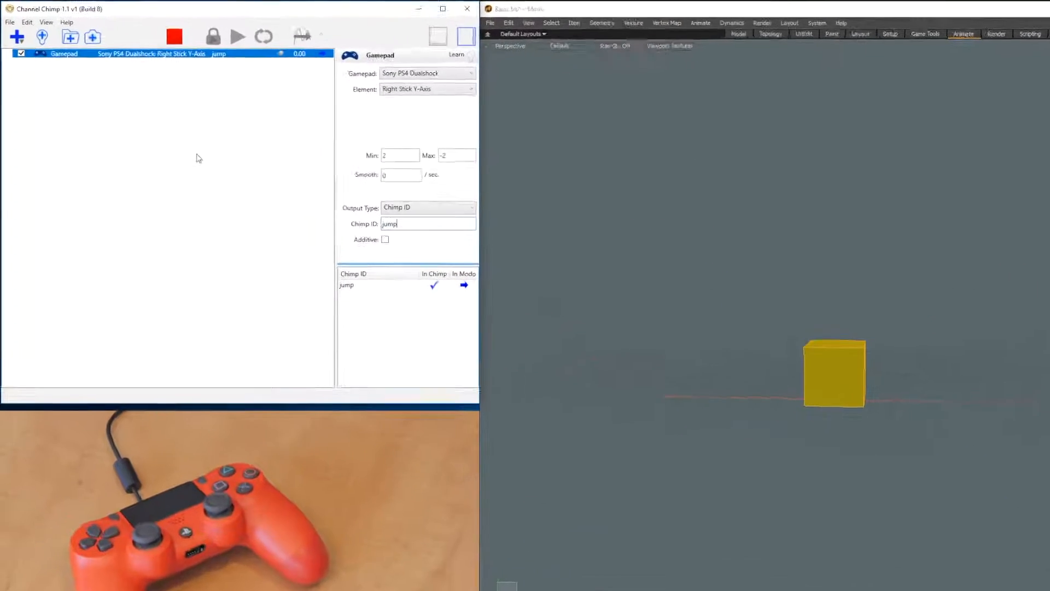
left_click(253, 56)
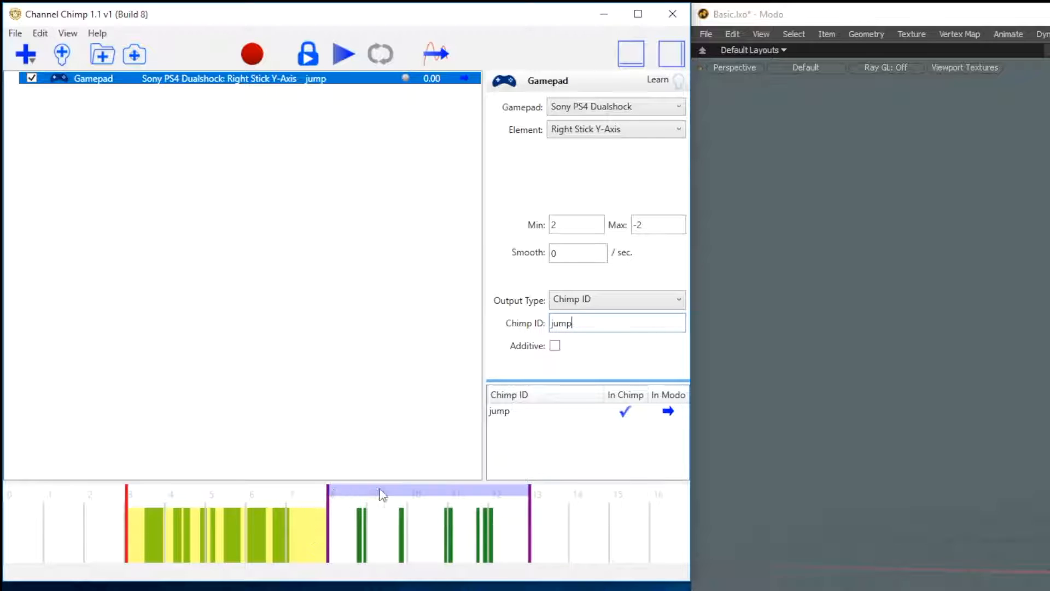
Step: Select the second recorded take, between 8 and 13 seconds, and play it back on the cube
left_click(426, 496)
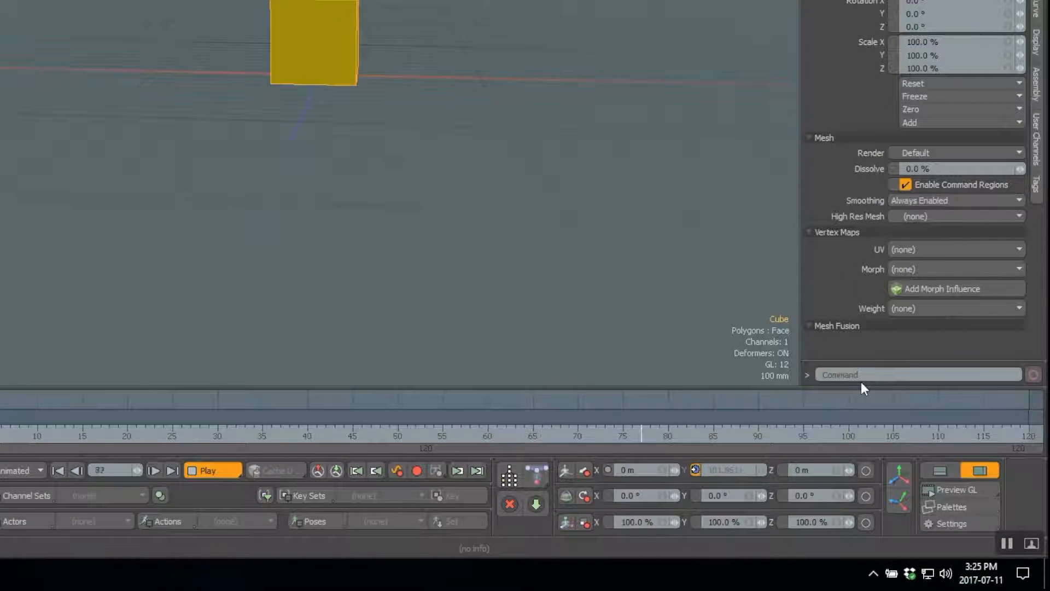
left_click(976, 522)
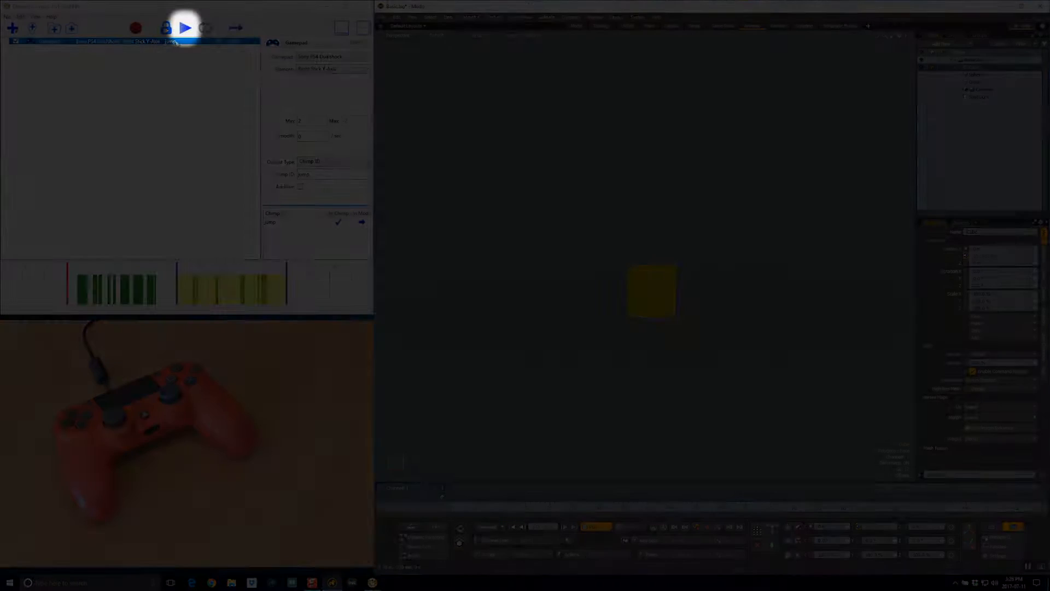
left_click(185, 27)
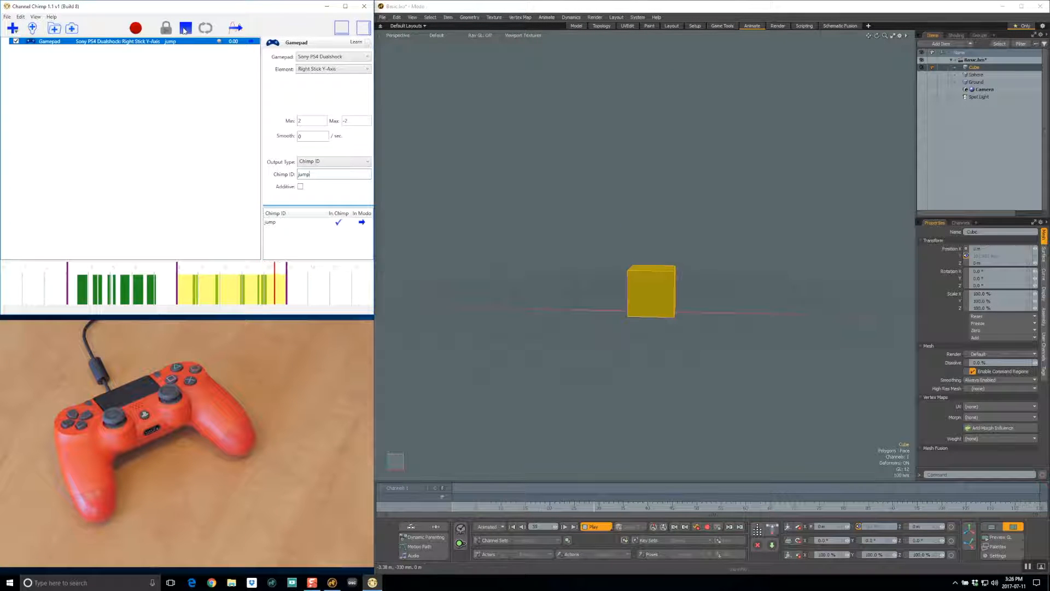
left_click(185, 29)
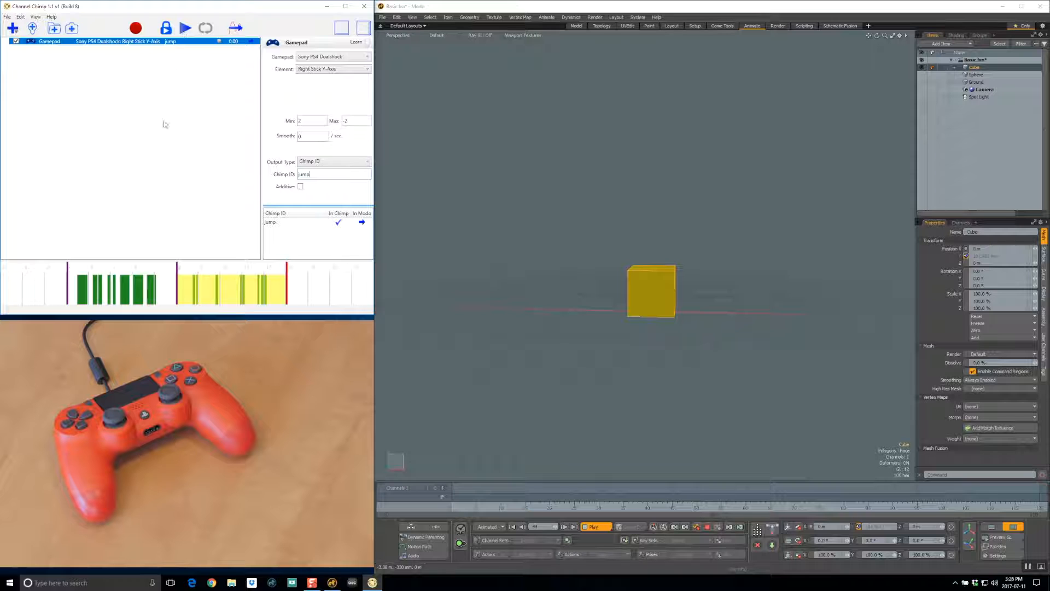
Step: Select the first recorded take, between 3 and 8 seconds, and play it back once and again with looping enabled
left_click(120, 272)
left_click(184, 29)
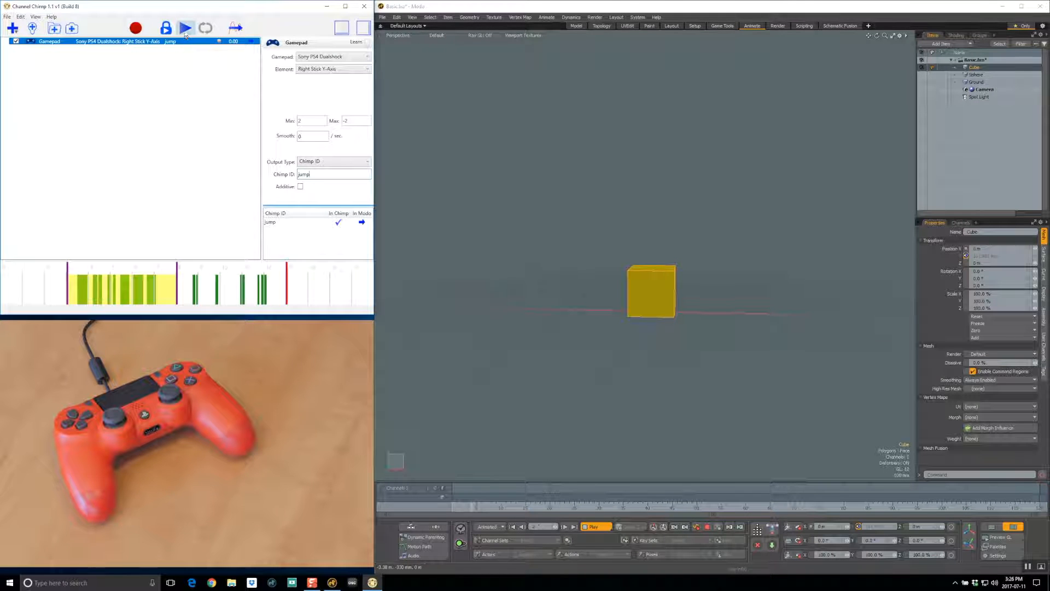
left_click(186, 30)
left_click(186, 30)
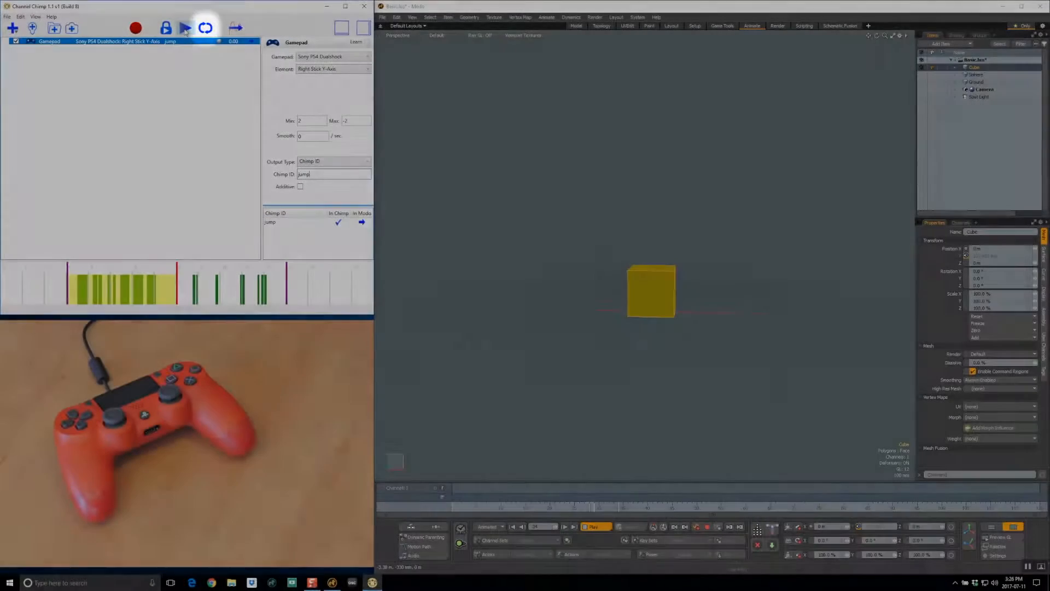
left_click(185, 31)
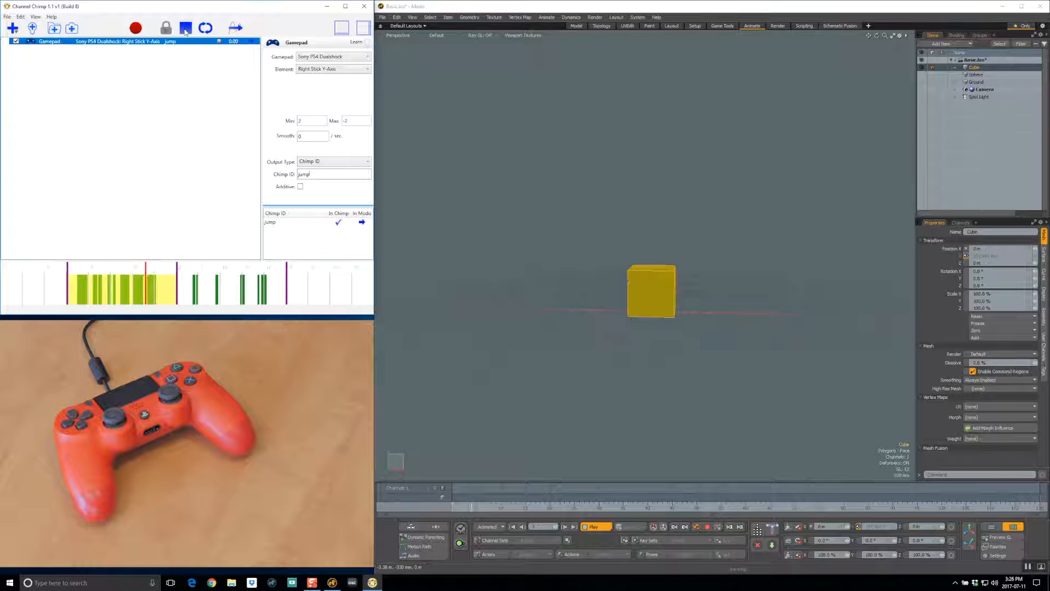
left_click(185, 28)
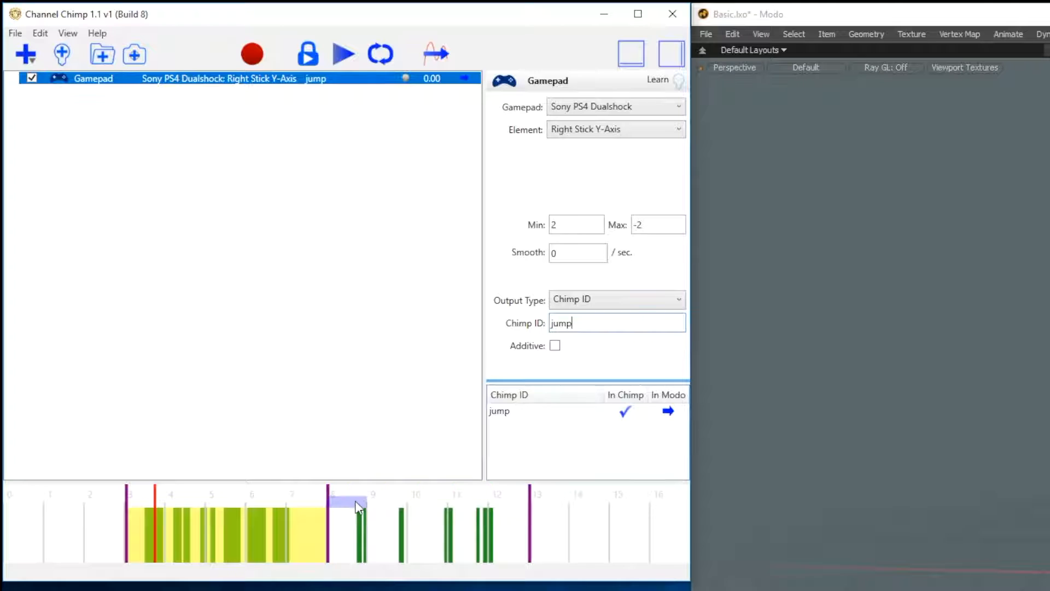
Step: Select the section between 10 and 11 seconds and resize the selection to run from about 3.3 to 11.4 seconds
left_click(385, 501)
left_click(426, 503)
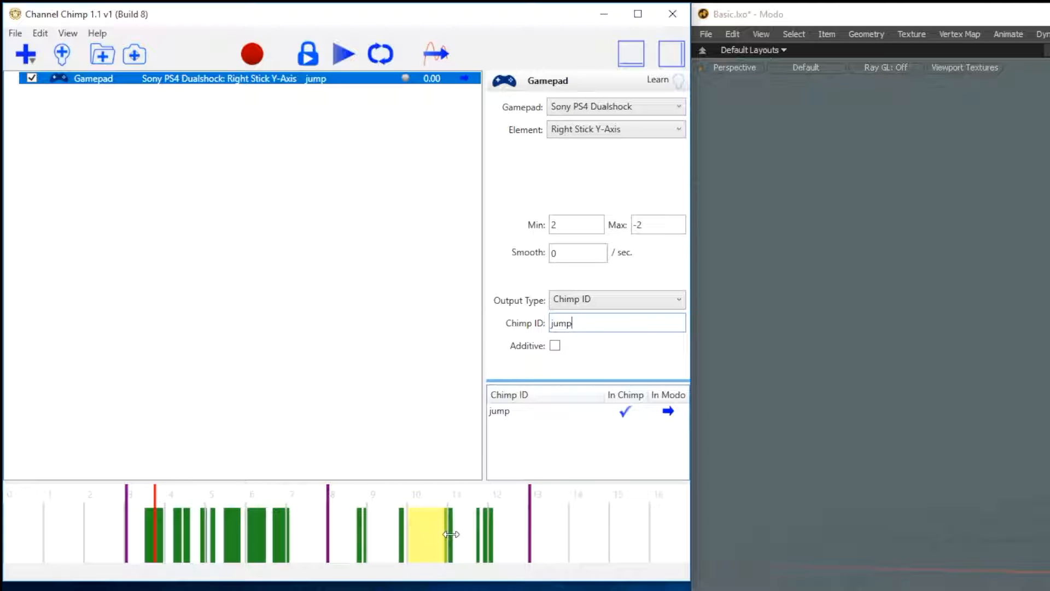
mouse_move(451, 534)
left_mouse_down()
mouse_move(535, 544)
mouse_move(490, 546)
mouse_move(527, 551)
mouse_move(550, 540)
left_mouse_up()
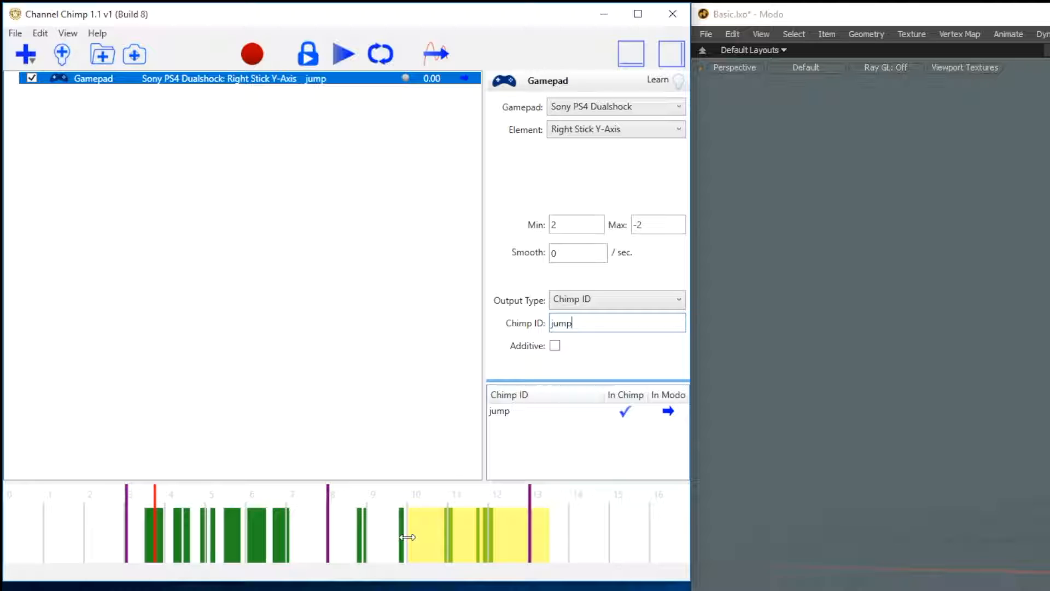
left_click_drag(407, 537, 136, 535)
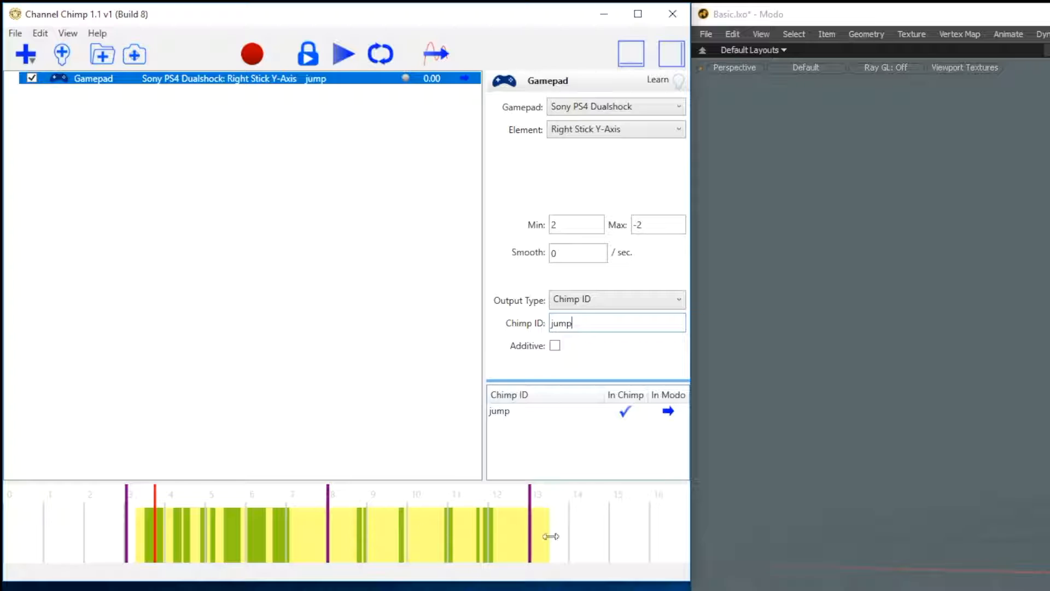
left_click_drag(550, 536, 465, 542)
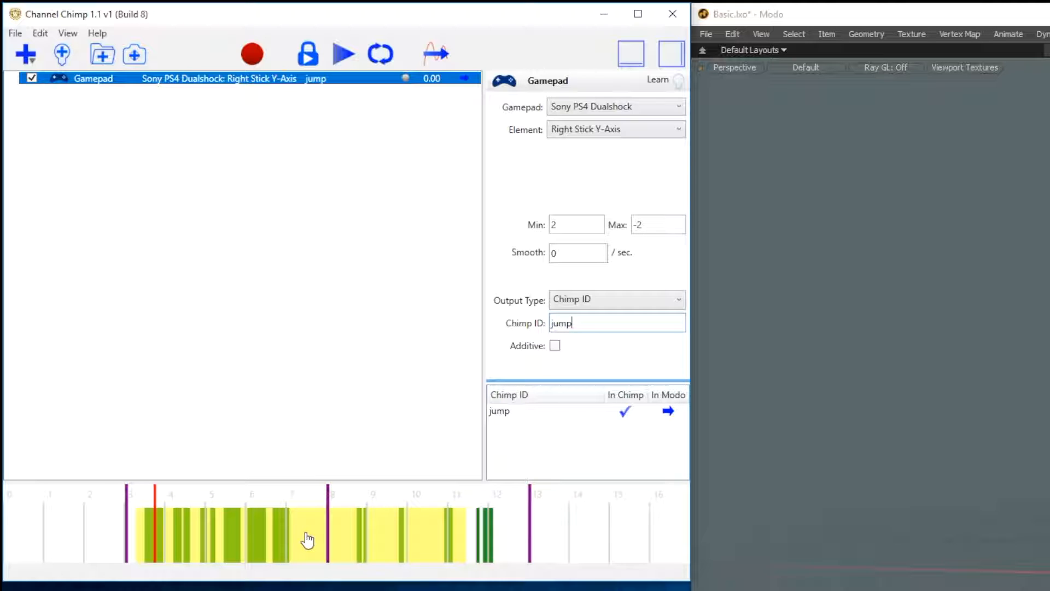
left_click_drag(307, 532, 280, 531)
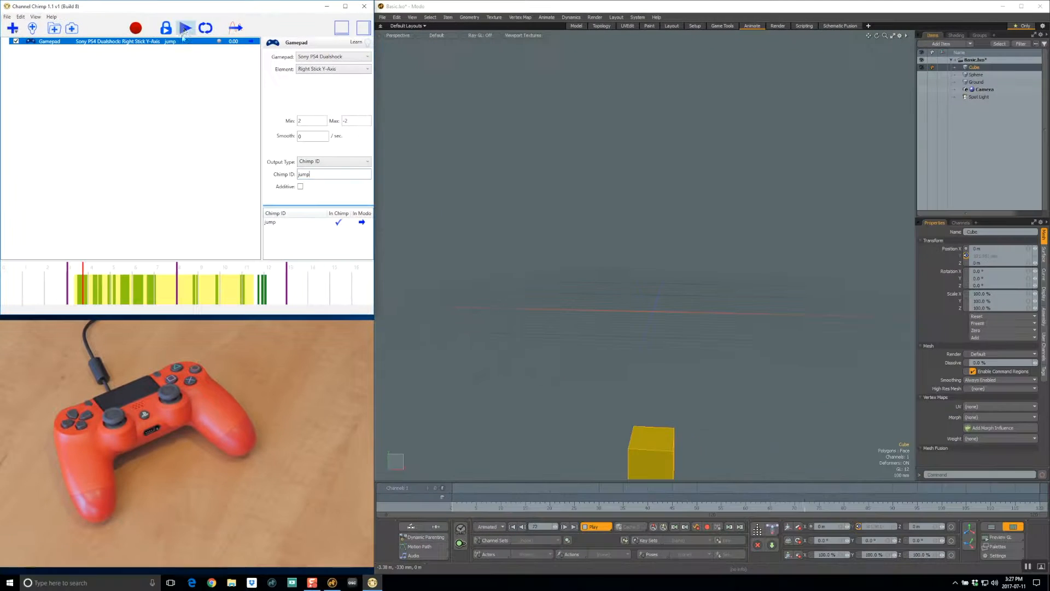
Step: Play back the custom range in a loop, and select and play back the whole second take
left_click(263, 42)
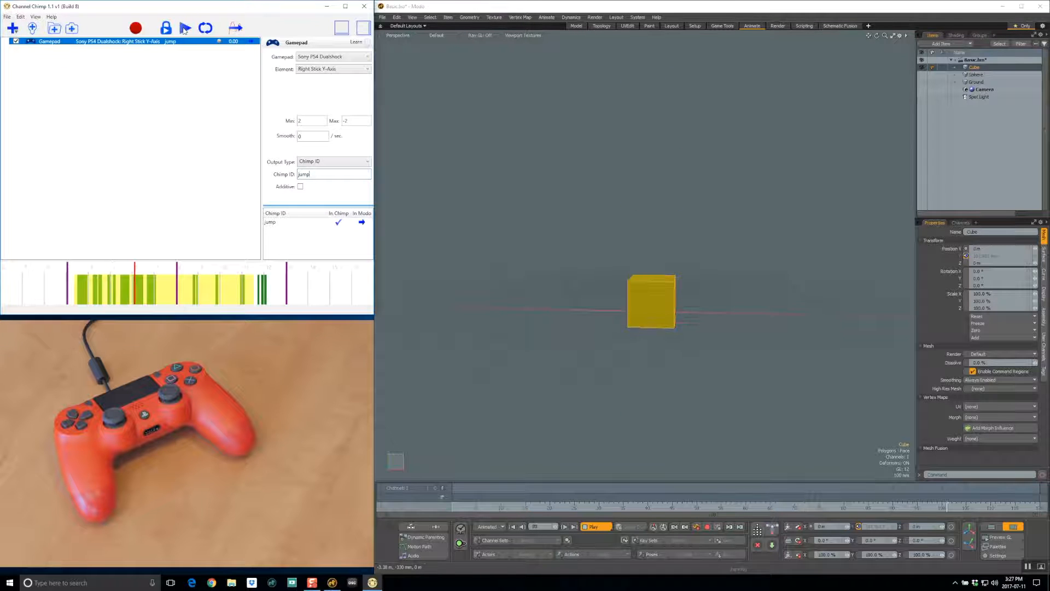
left_click(185, 28)
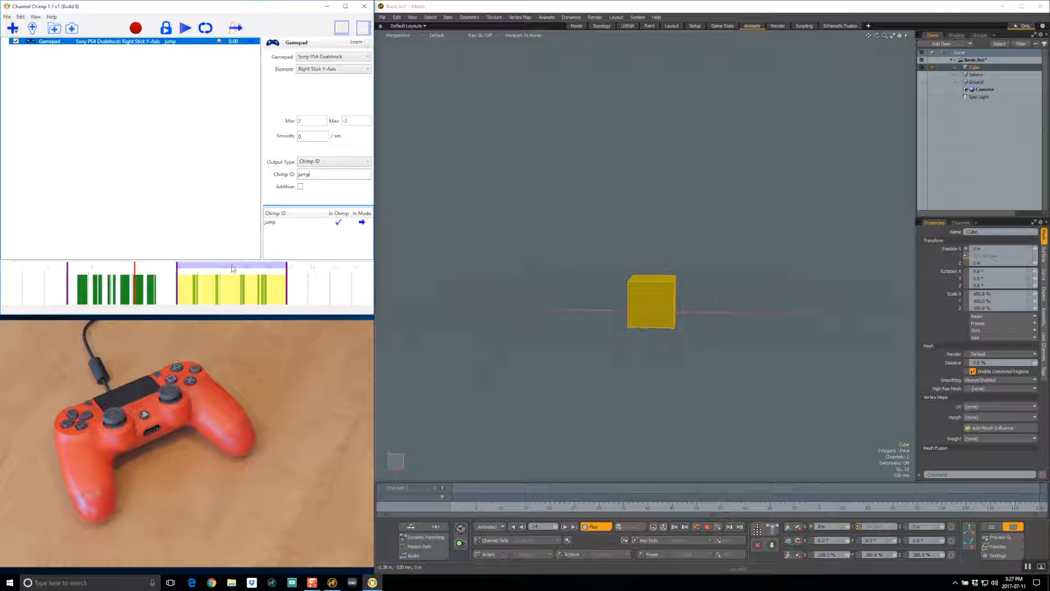
left_click(184, 34)
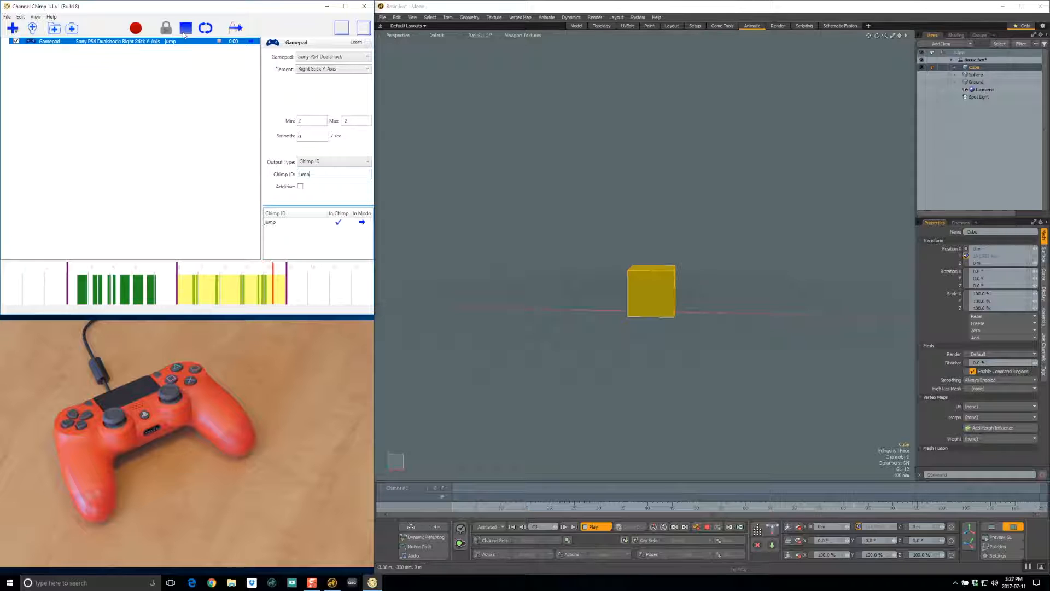
left_click(185, 32)
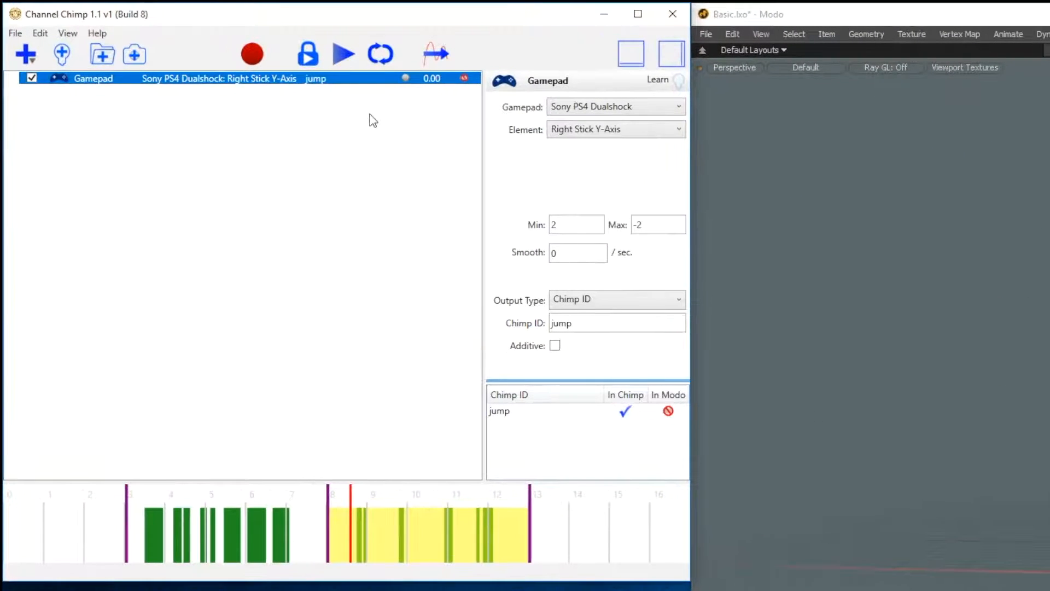
Step: Start all listeners in the channel group to restore live input to the cube, and stop them again
right_click(372, 119)
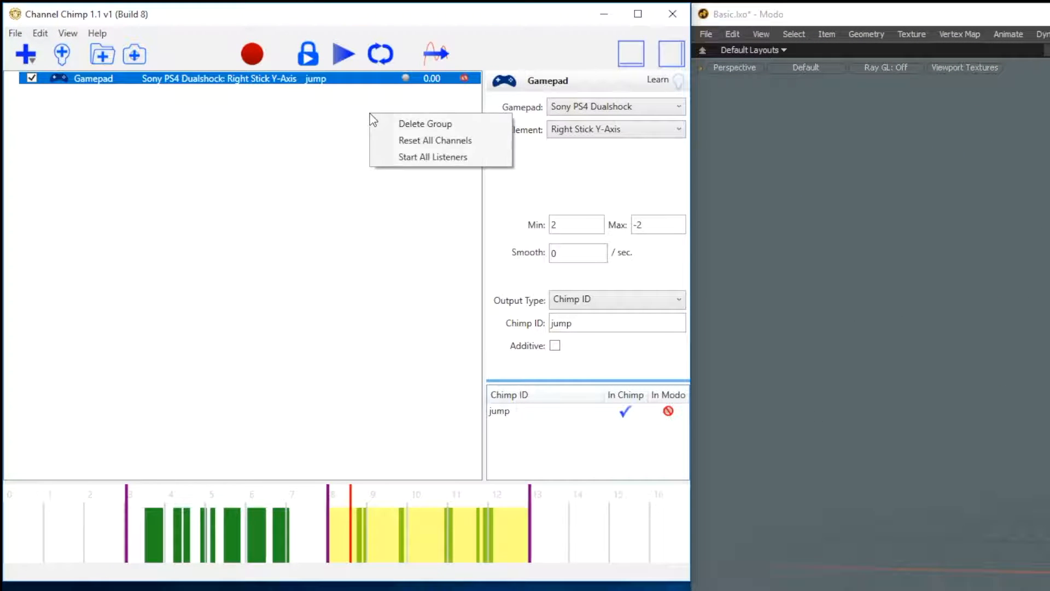
left_click(486, 163)
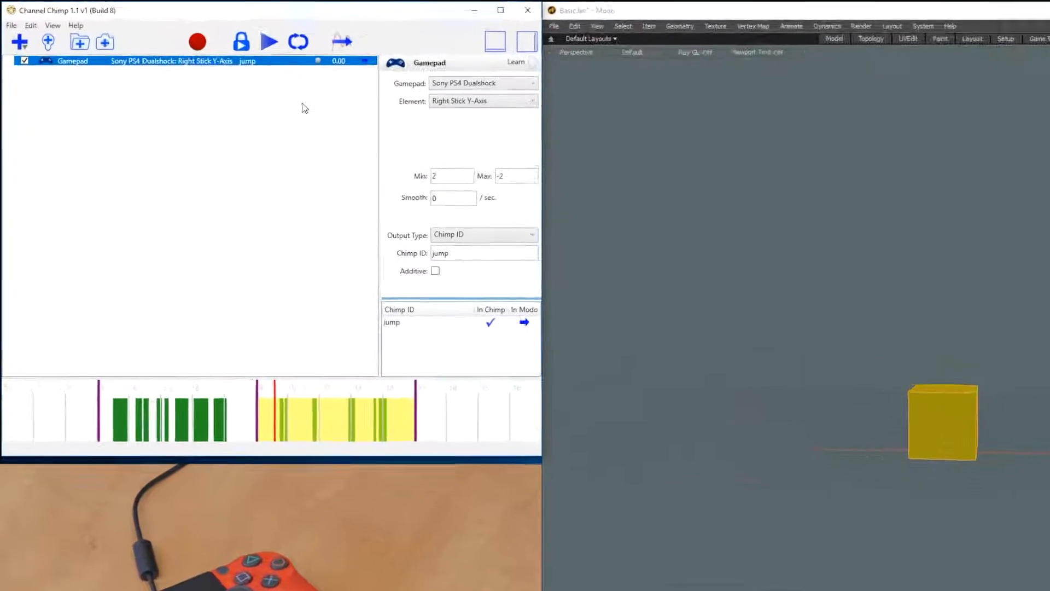
right_click(208, 73)
left_click(497, 175)
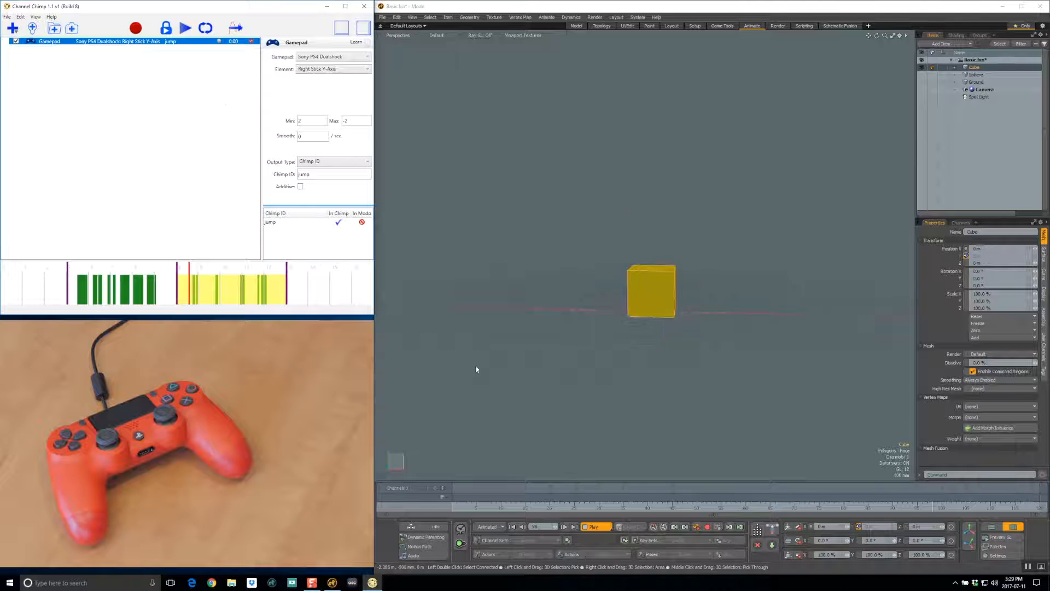
Step: Stop the timeline playback in Modo and show the graph editor in the maximized window
left_click(600, 529)
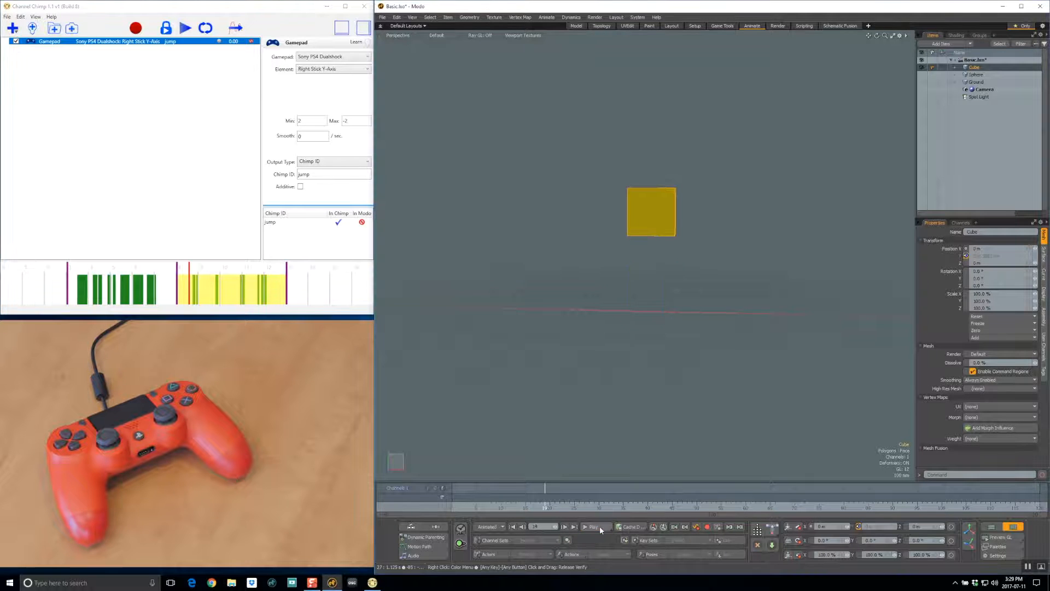
left_click(1021, 6)
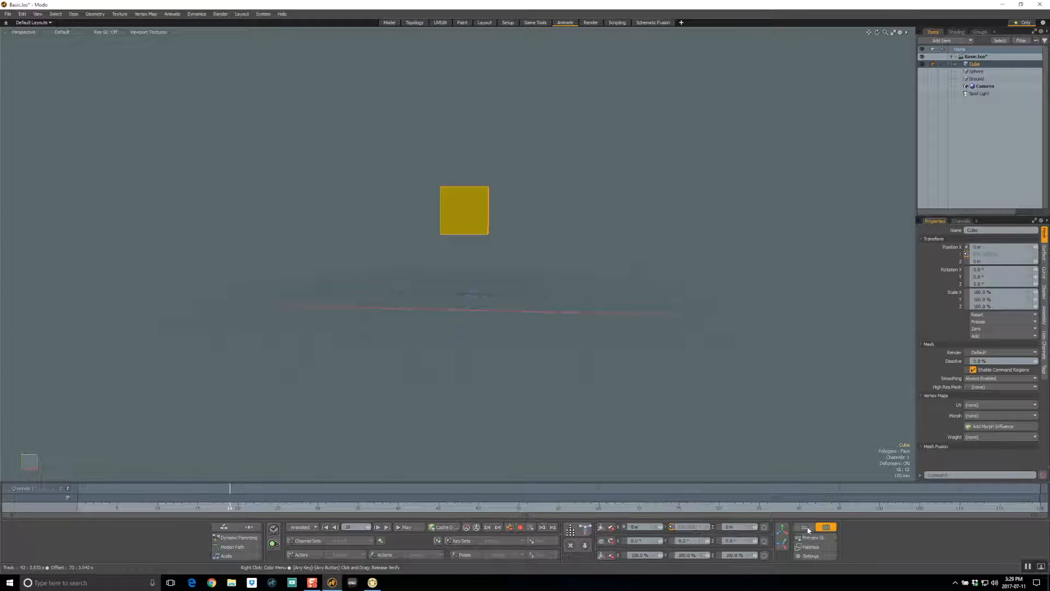
left_click(805, 527)
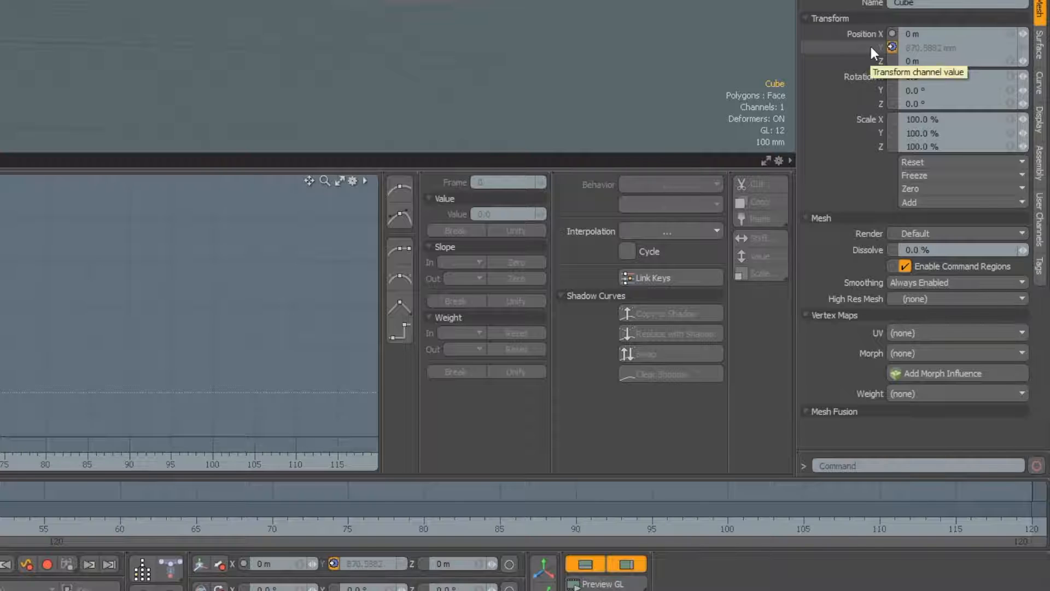
Step: Show the keyed curve driving the cube's Position Y by selecting its input items, and scrub through the first jump
right_click(871, 47)
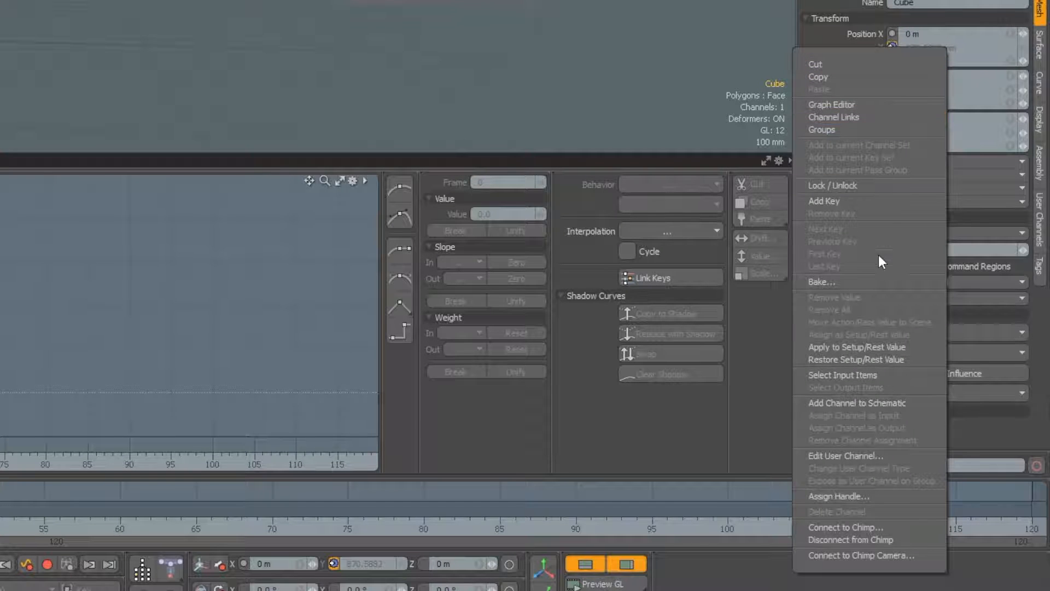
left_click(894, 374)
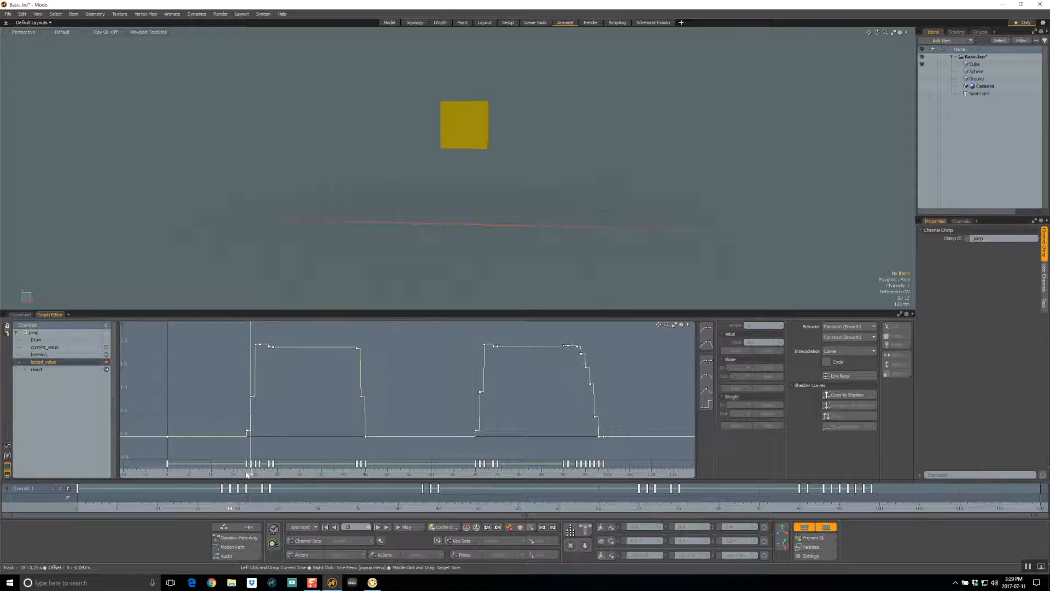
left_click(224, 474)
mouse_move(224, 474)
left_mouse_down()
mouse_move(625, 474)
mouse_move(211, 474)
mouse_move(313, 474)
left_mouse_up()
Step: Move the three keys at the falling edge of the first jump 3 frames earlier, and scrub back to review the timing
left_click_drag(378, 466, 345, 466)
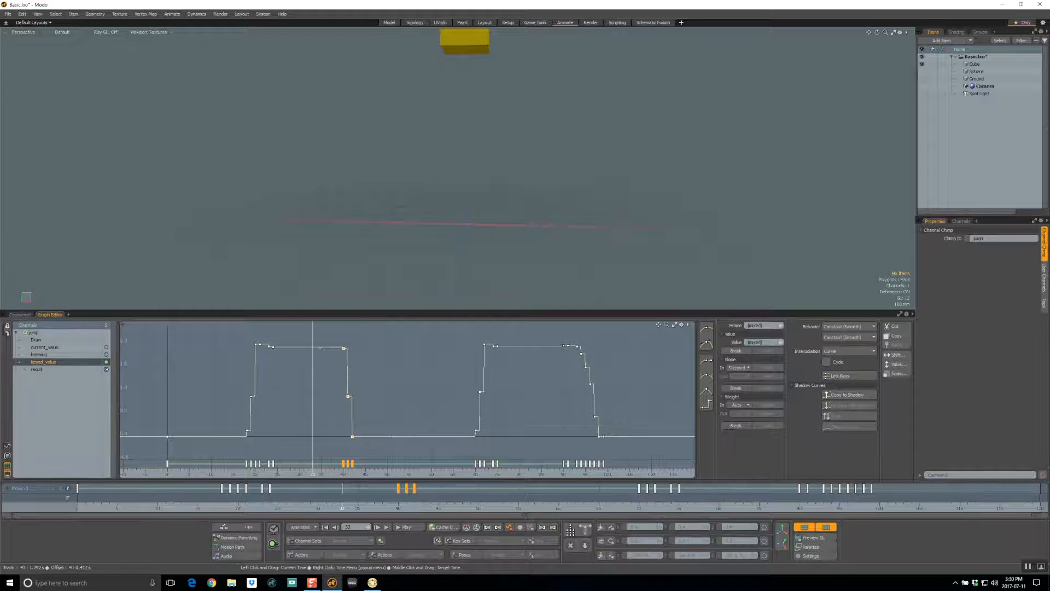
left_click(348, 473)
mouse_move(348, 474)
left_mouse_down()
mouse_move(594, 473)
mouse_move(224, 474)
left_mouse_up()
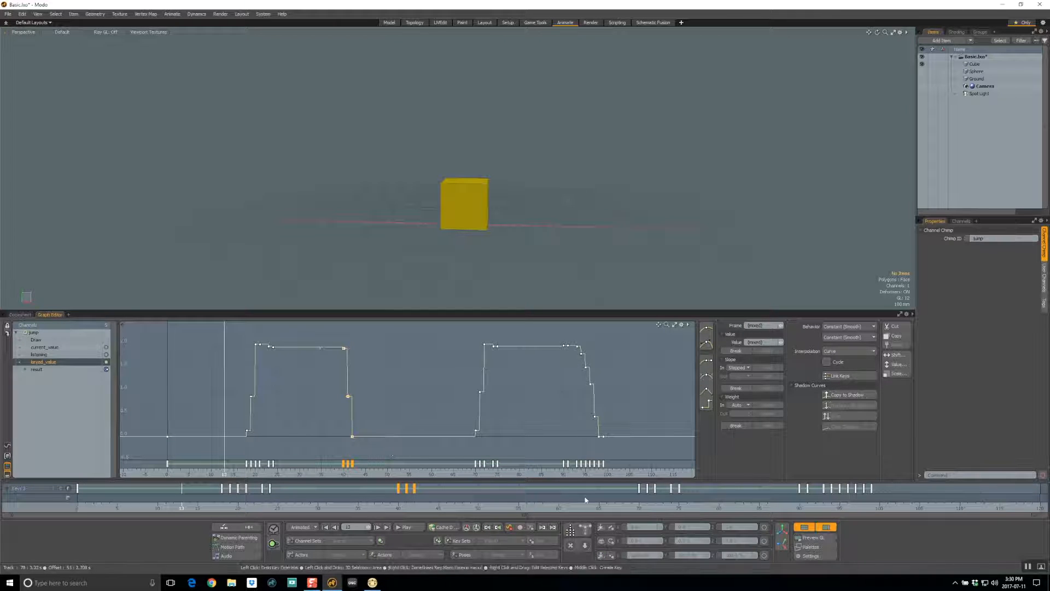
Step: Hide the graph editor and restore the Modo window to its smaller size beside Channel Chimp
left_click(803, 527)
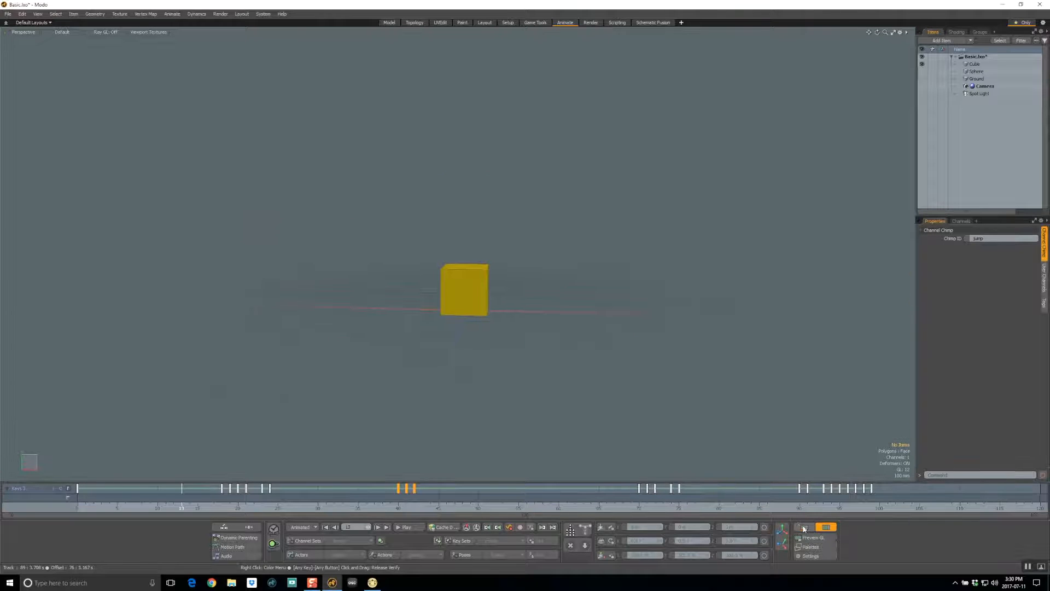
left_click(1021, 5)
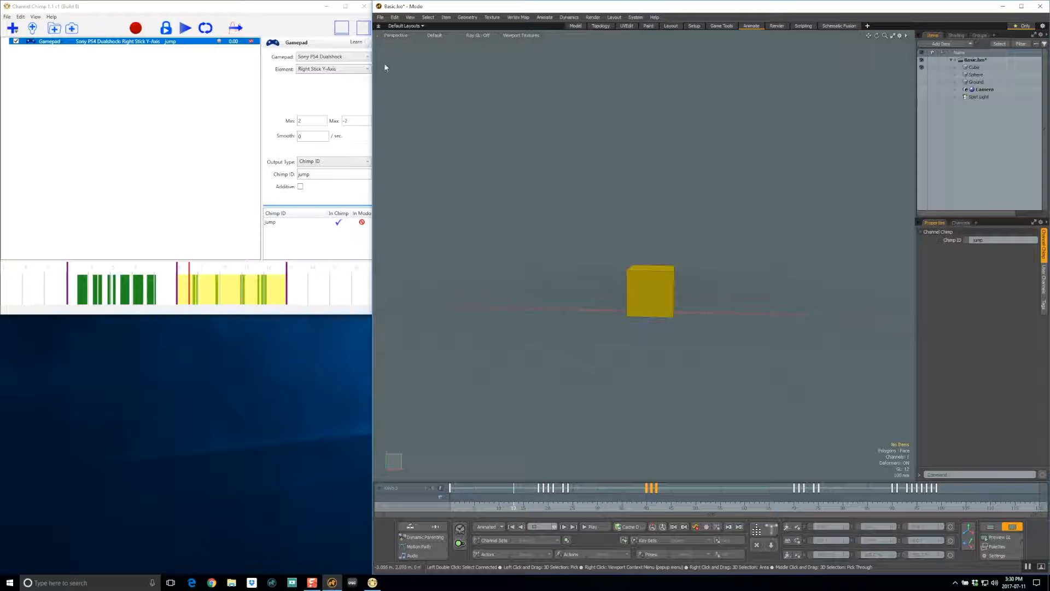
left_click(300, 9)
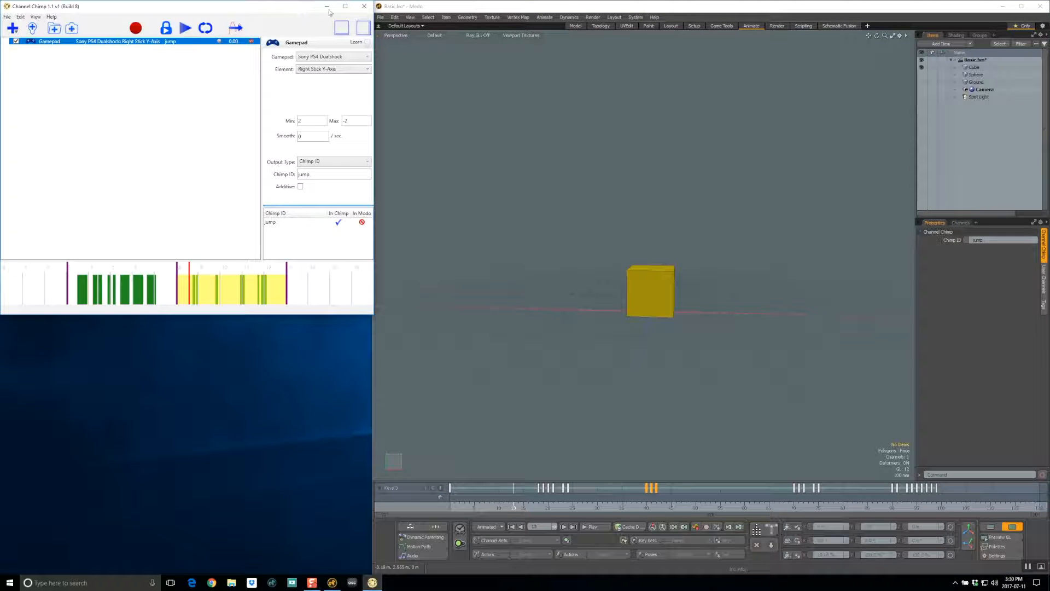
left_click(435, 7)
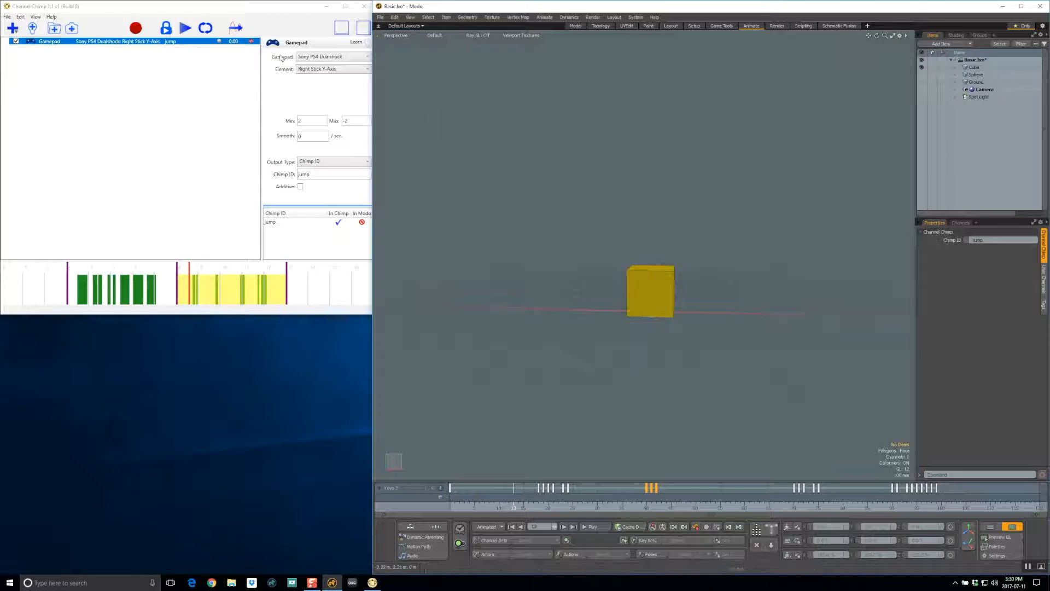
Step: Add a gamepad listener in Channel Chimp for the Left Stick X-Axis, with Min -2, Max 2 and Chimp ID runner
left_click(286, 10)
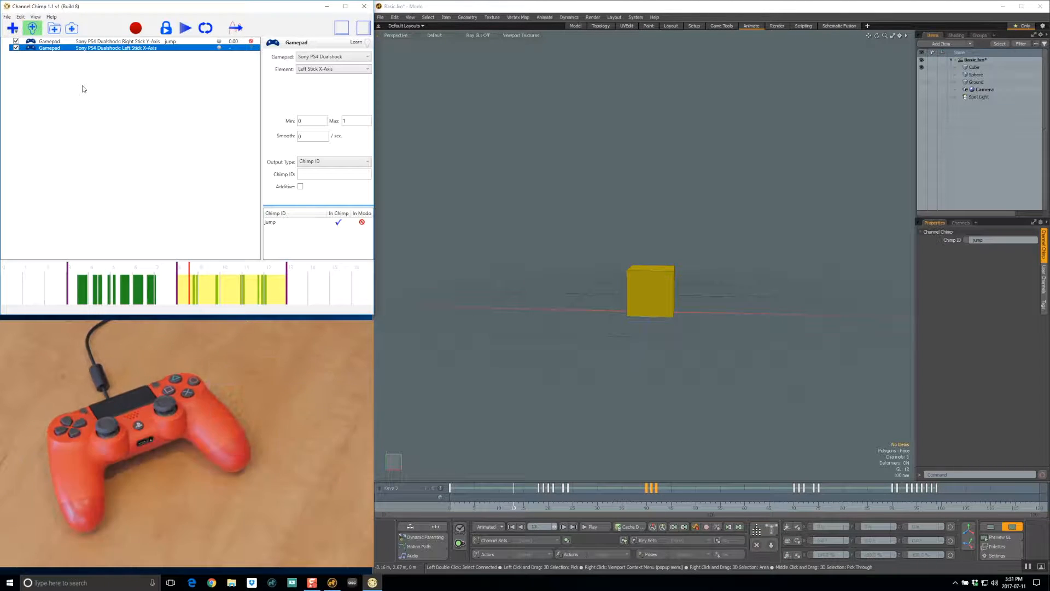
left_click(33, 28)
left_click_drag(313, 119, 290, 119)
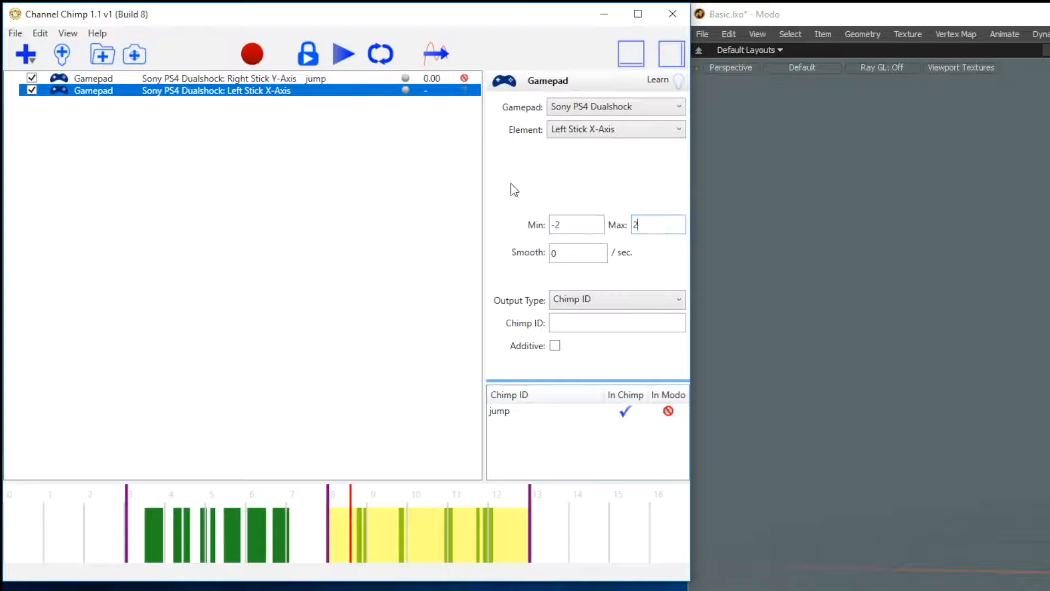
key("Tab")
left_click(575, 323)
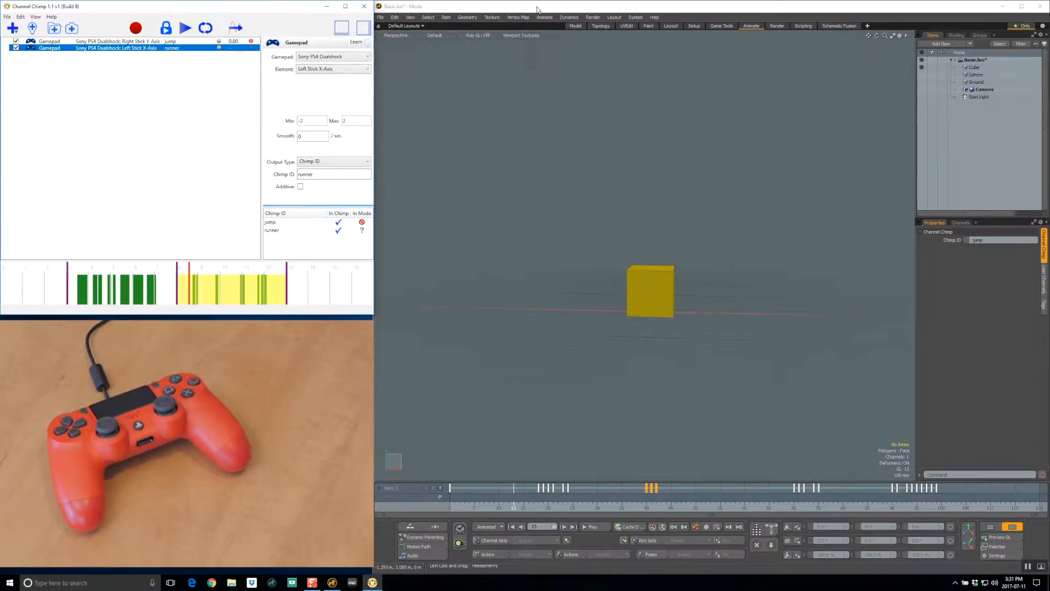
Step: Show the sphere in Modo and connect its Position X channel to the Chimp ID runner
left_click(992, 15)
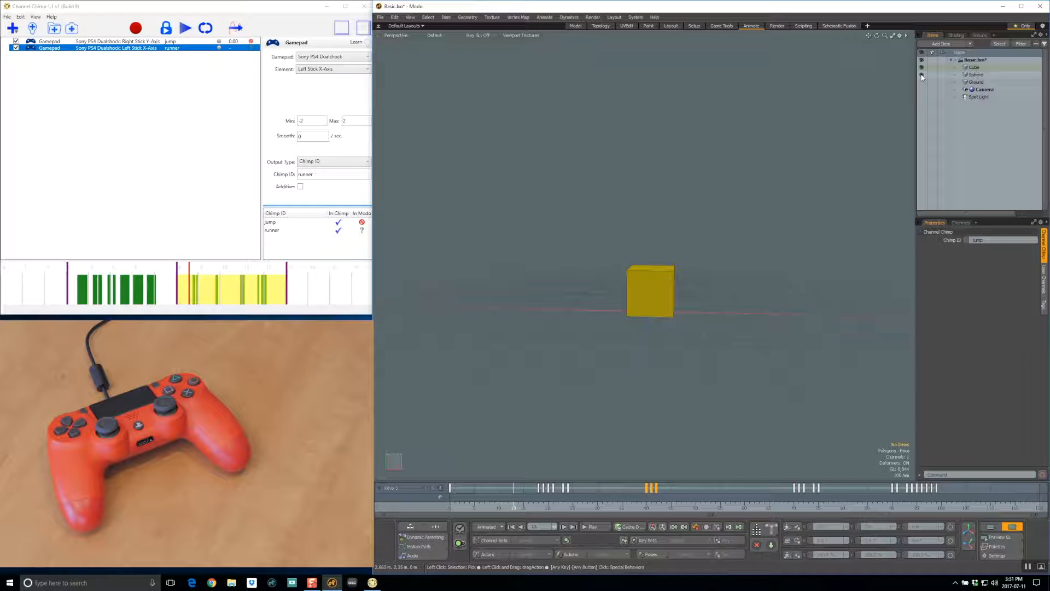
left_click(976, 75)
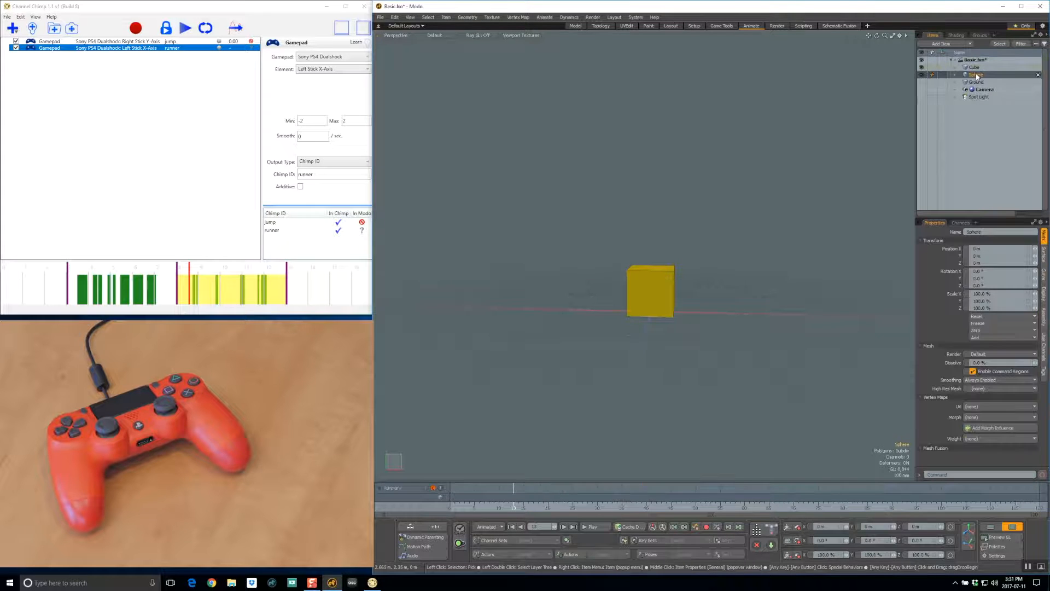
right_click(940, 250)
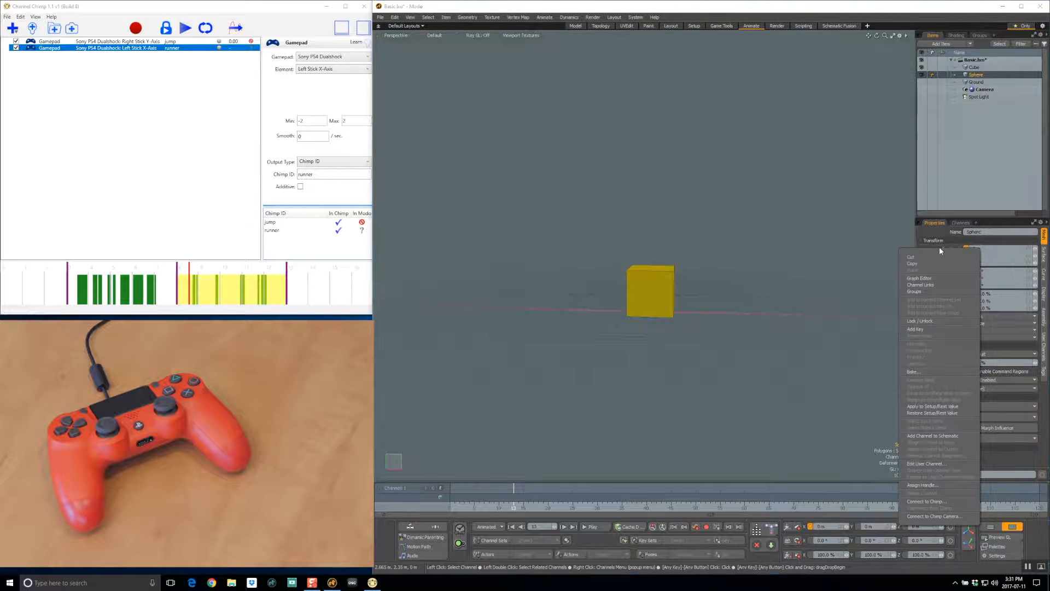
left_click(950, 502)
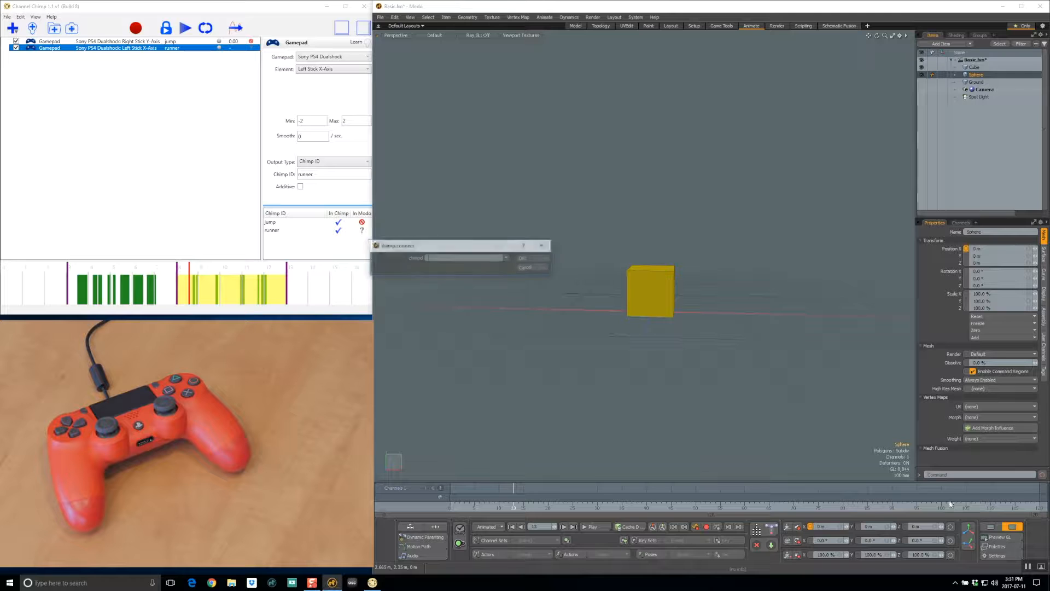
left_click(508, 259)
left_click(516, 275)
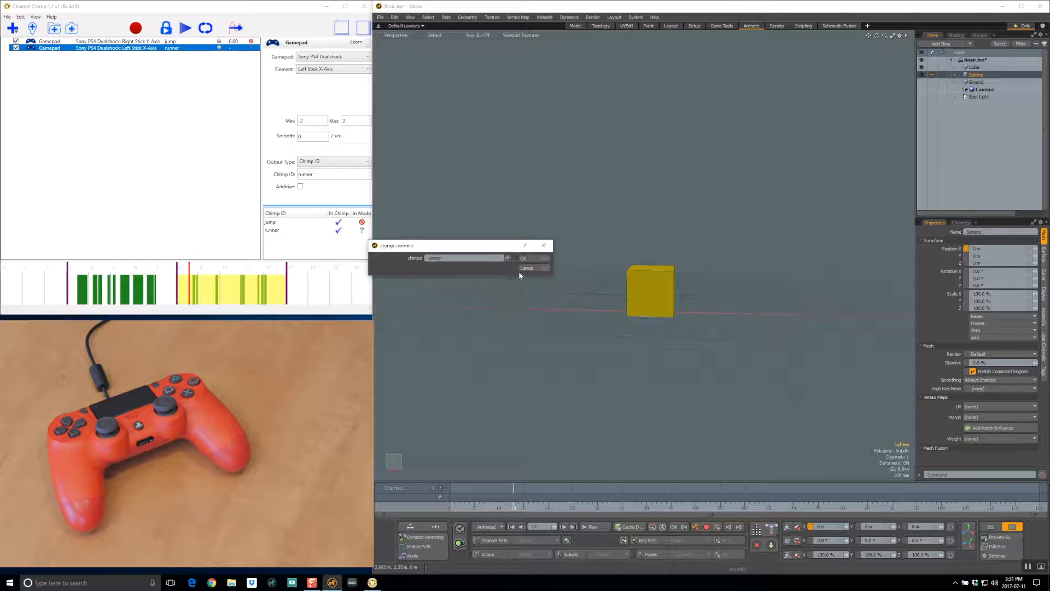
left_click(533, 257)
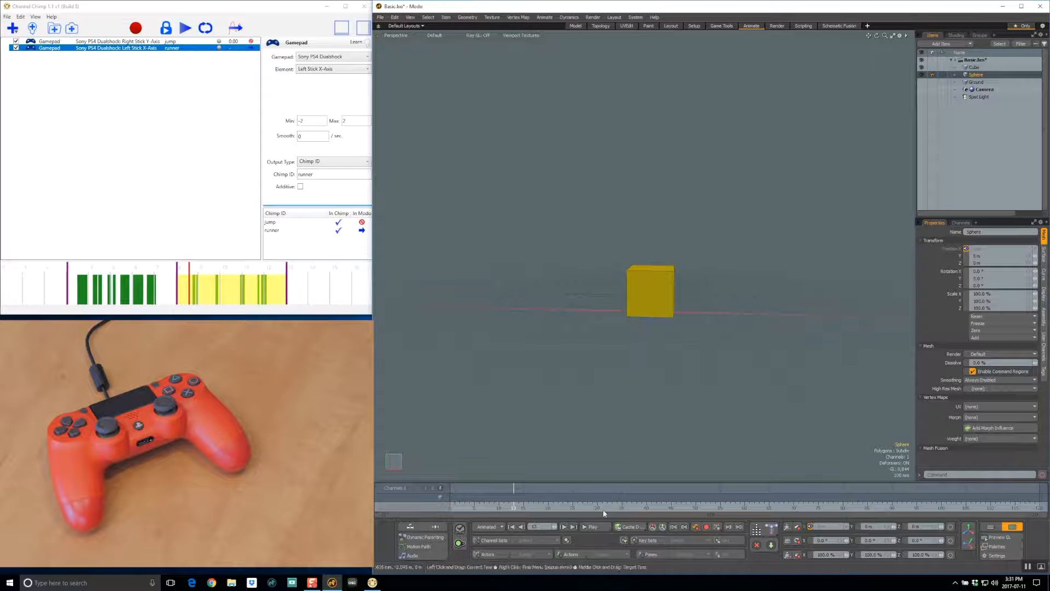
Step: Start the Modo timeline playing and record new gamepad takes of the jump and runner channels in Channel Chimp
left_click(596, 526)
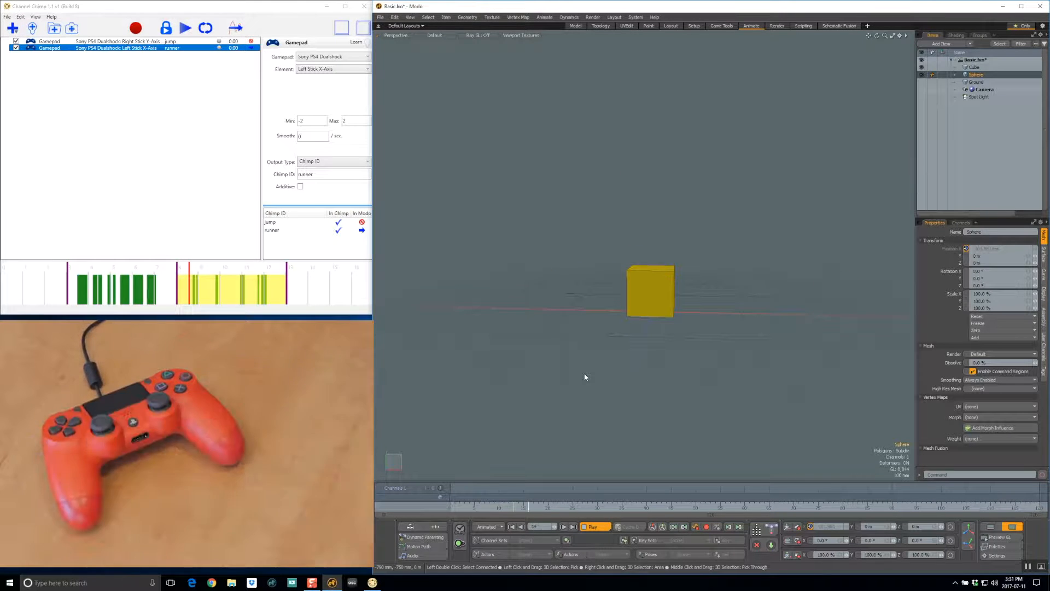
left_click(136, 29)
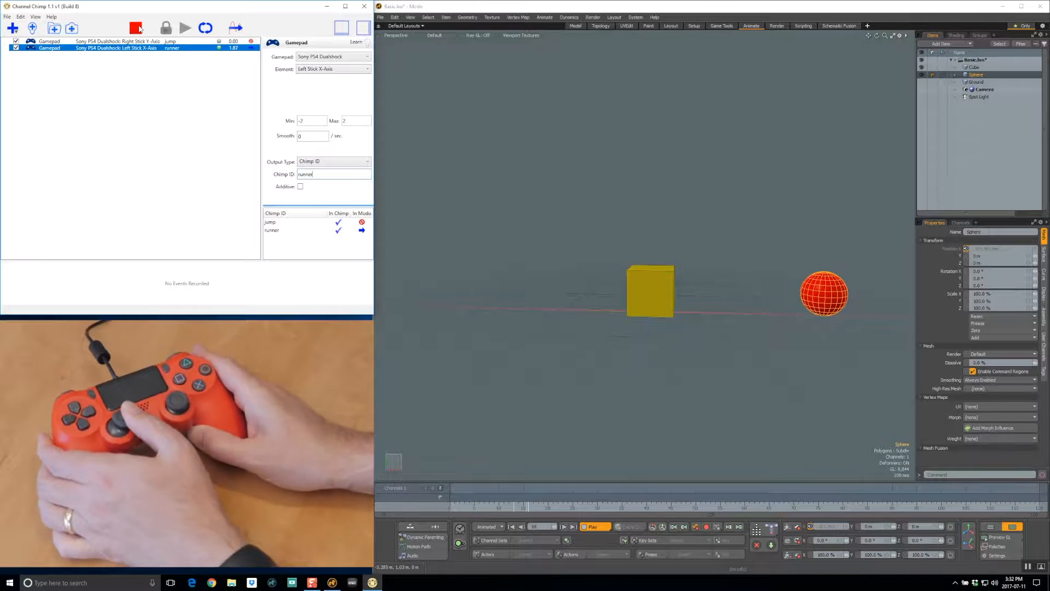
left_click(137, 28)
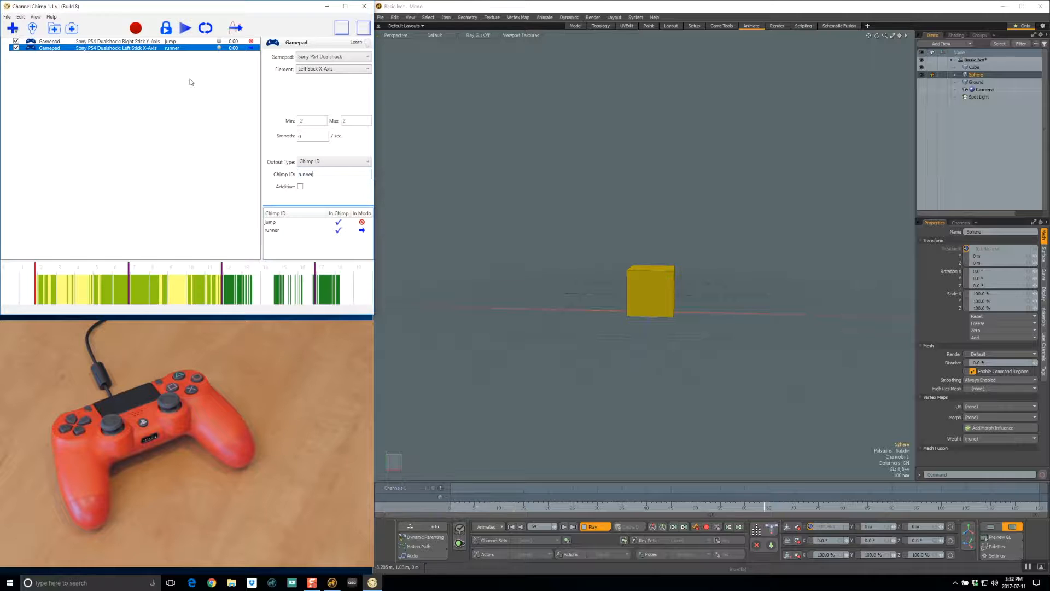
Step: Select and play back the section between the third and fourth markers, and lock Channel Chimp's playback to Modo's timeline
left_click(246, 269)
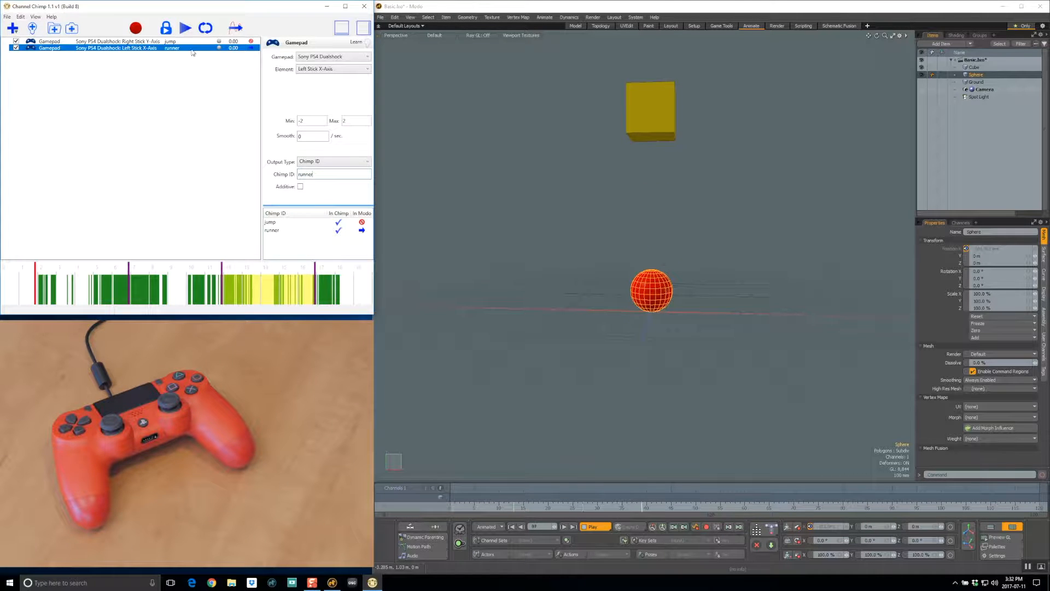
left_click(185, 29)
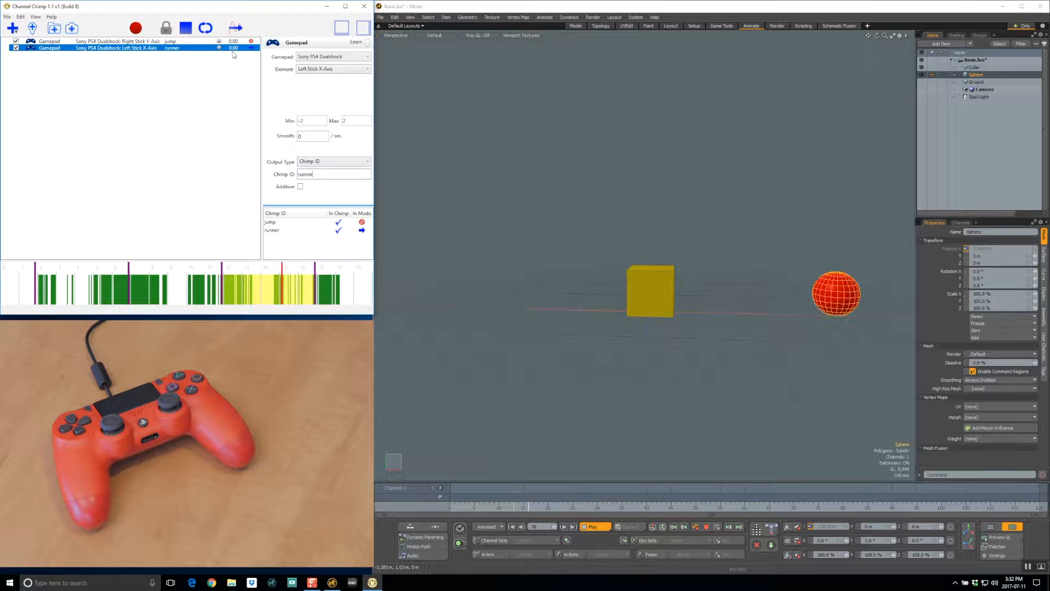
left_click(185, 28)
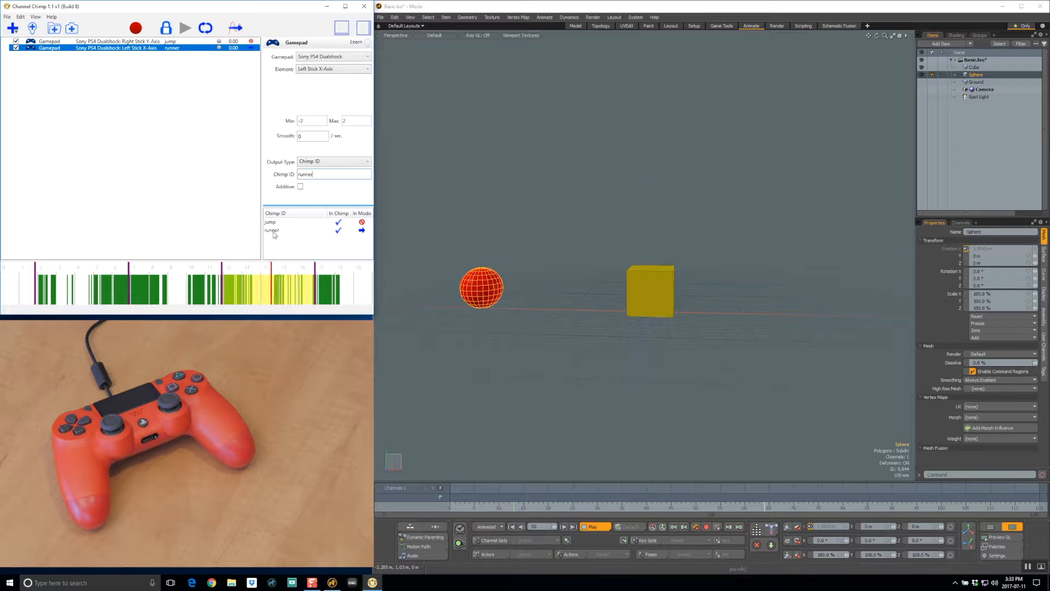
Step: Rewind Modo's timeline to frame 0 and play the locked section from the start, stopping playback partway through
left_click(596, 527)
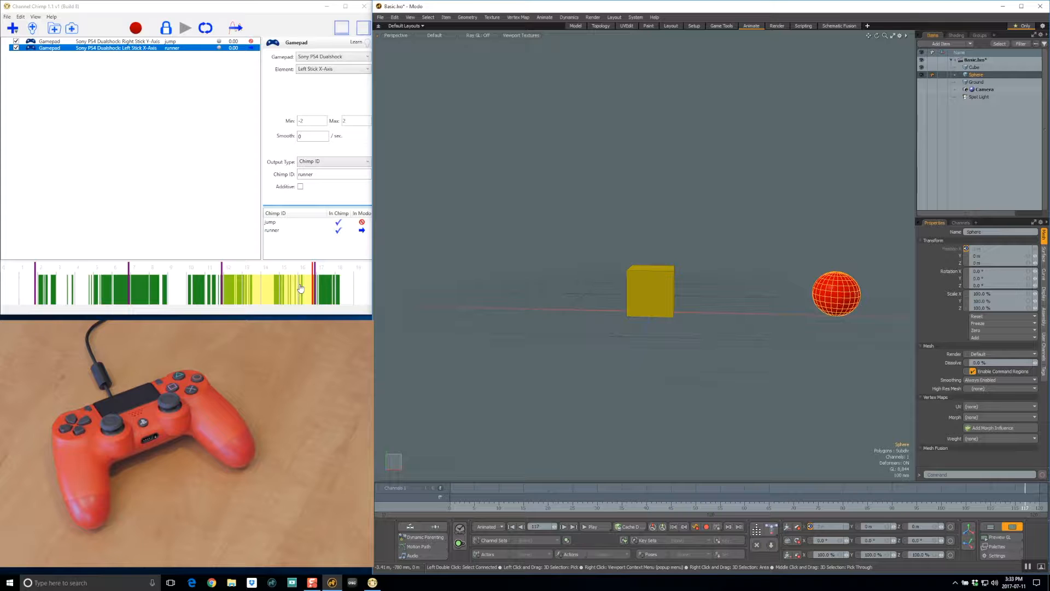
left_click(512, 526)
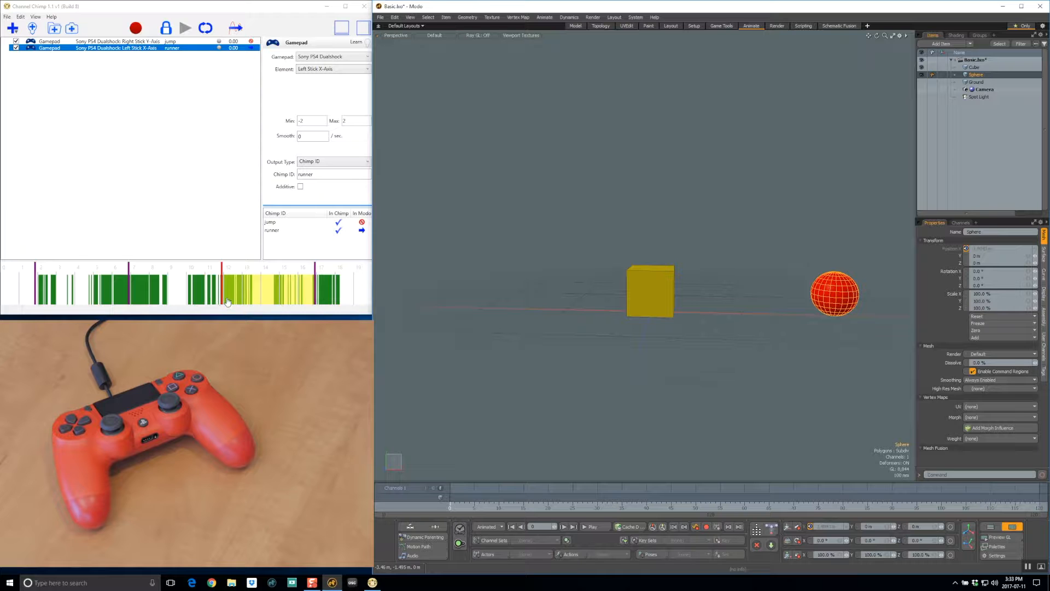
left_click(595, 527)
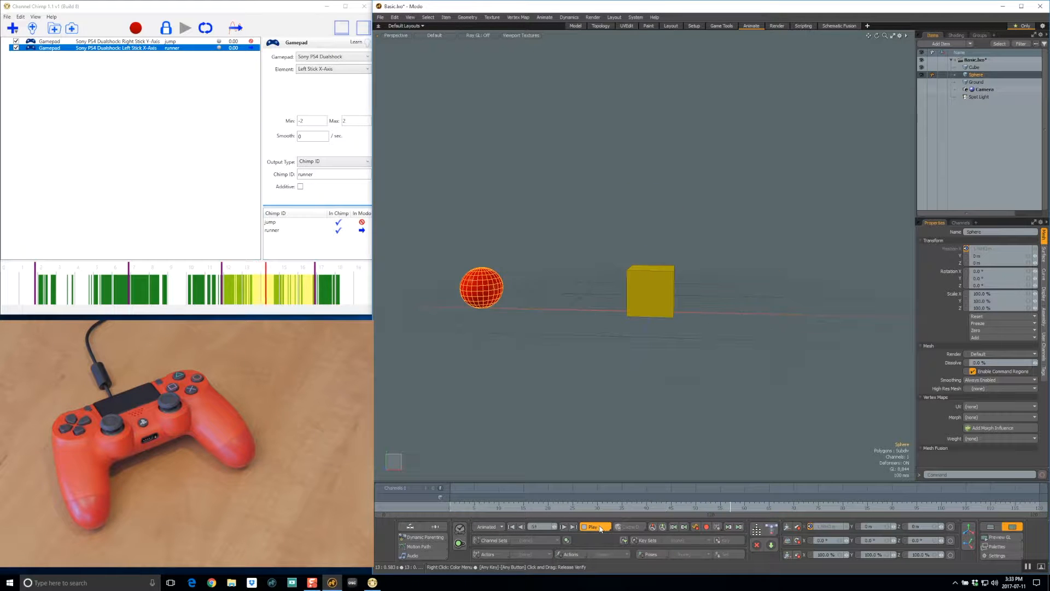
left_click(599, 526)
Step: Scrub Modo's timeline to several frames and play it again to check that the recorded motion follows the current time
left_click(533, 508)
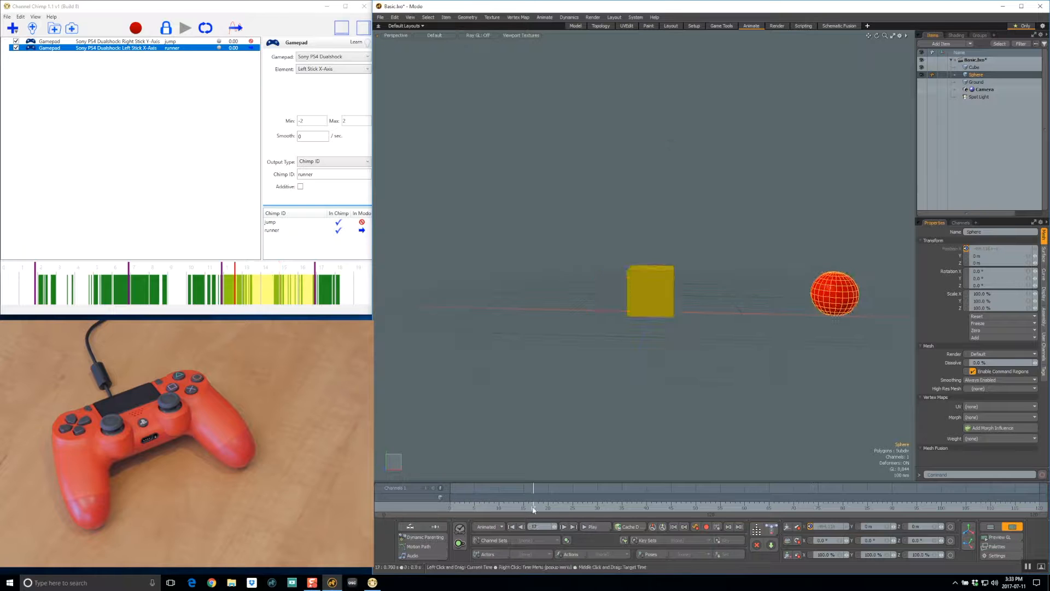
left_click(838, 509)
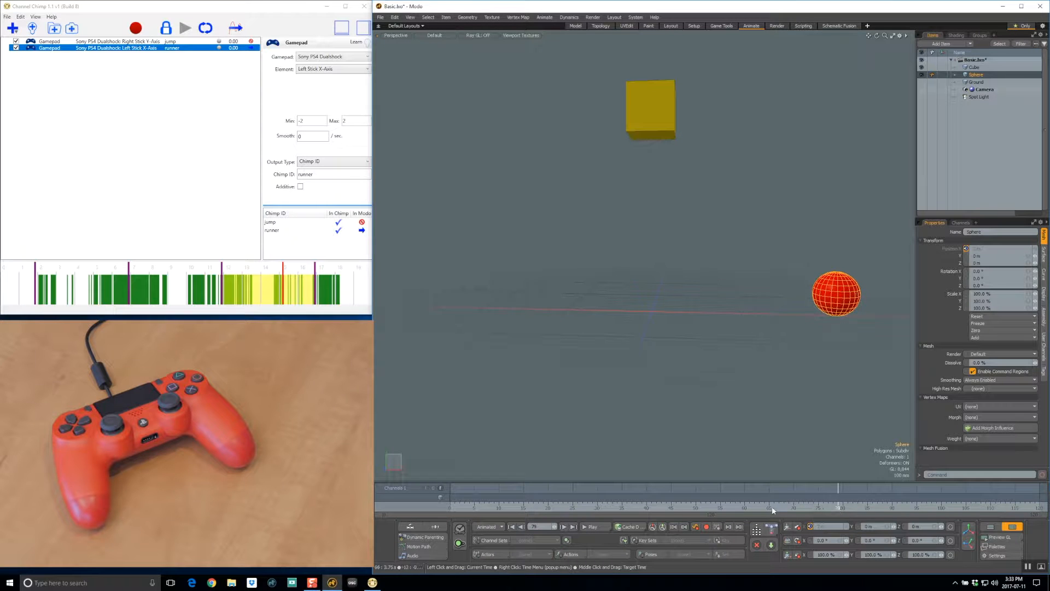
left_click(735, 507)
left_click(607, 509)
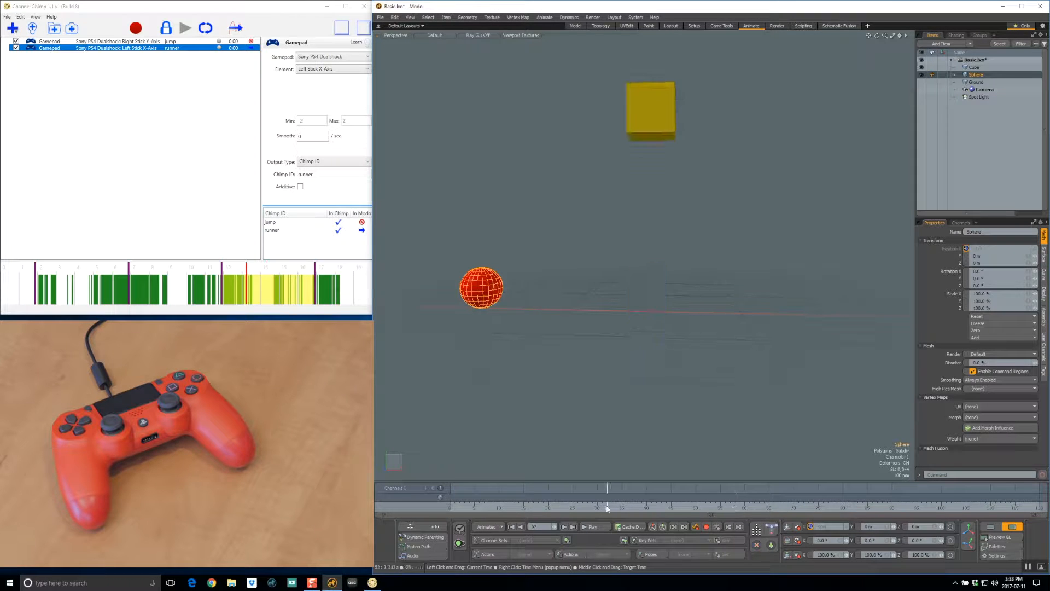
left_click(748, 508)
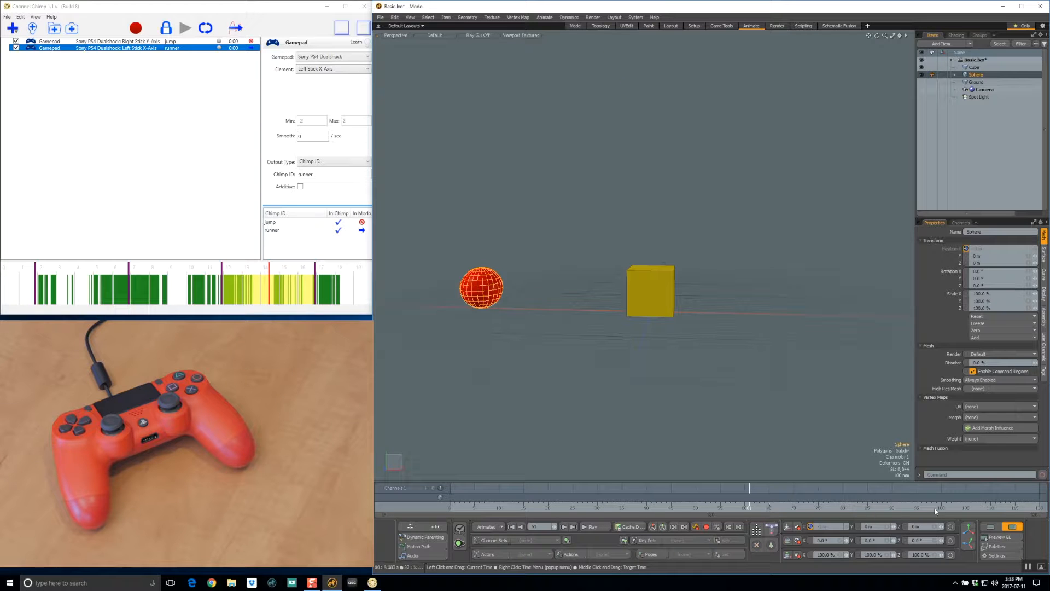
left_click(957, 508)
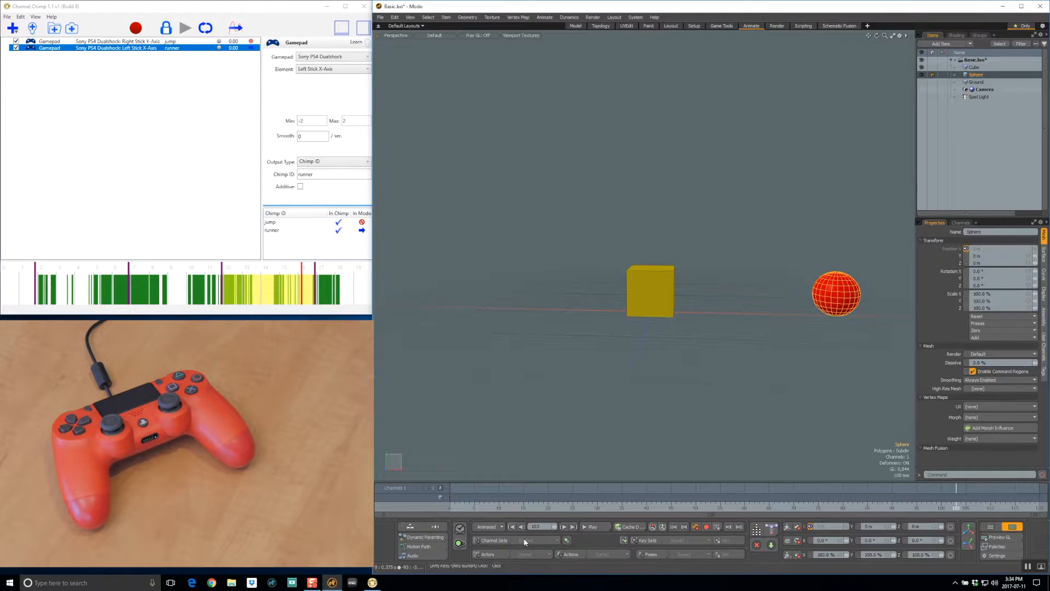
left_click(590, 527)
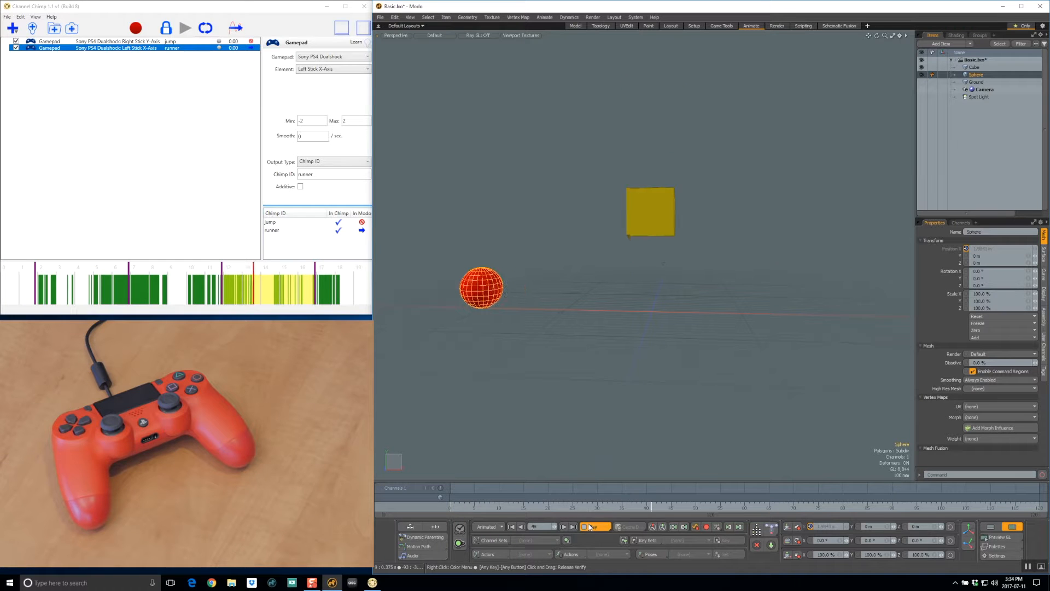
left_click(590, 526)
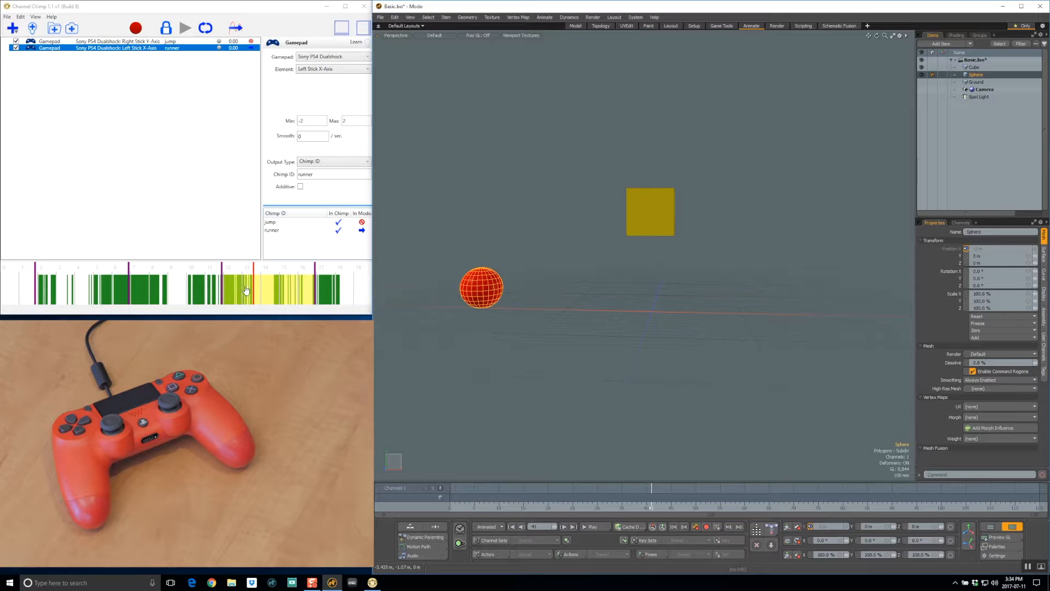
Step: Adjust the selected recording range to about 4 to 11 seconds, and play it from the start of Modo's timeline
left_click_drag(272, 288, 91, 290)
left_click_drag(82, 287, 83, 287)
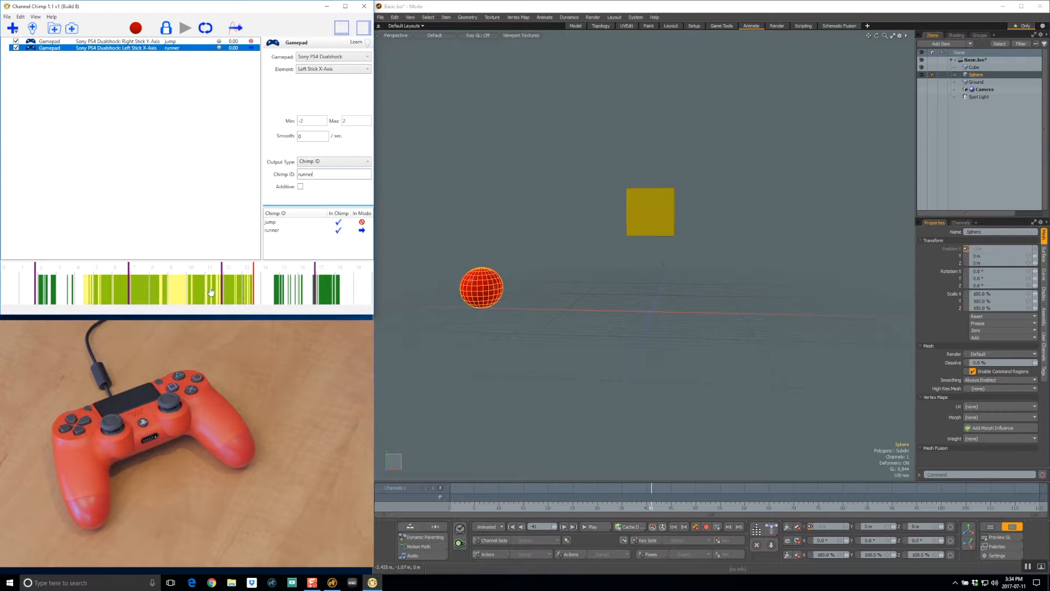
left_click_drag(253, 286, 205, 290)
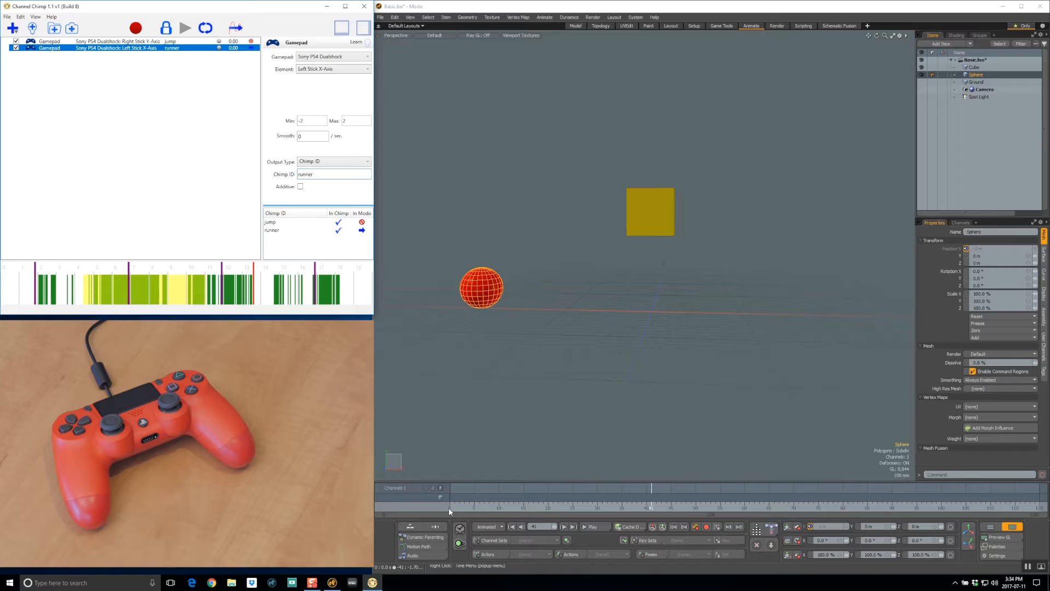
left_click(511, 527)
left_click(593, 527)
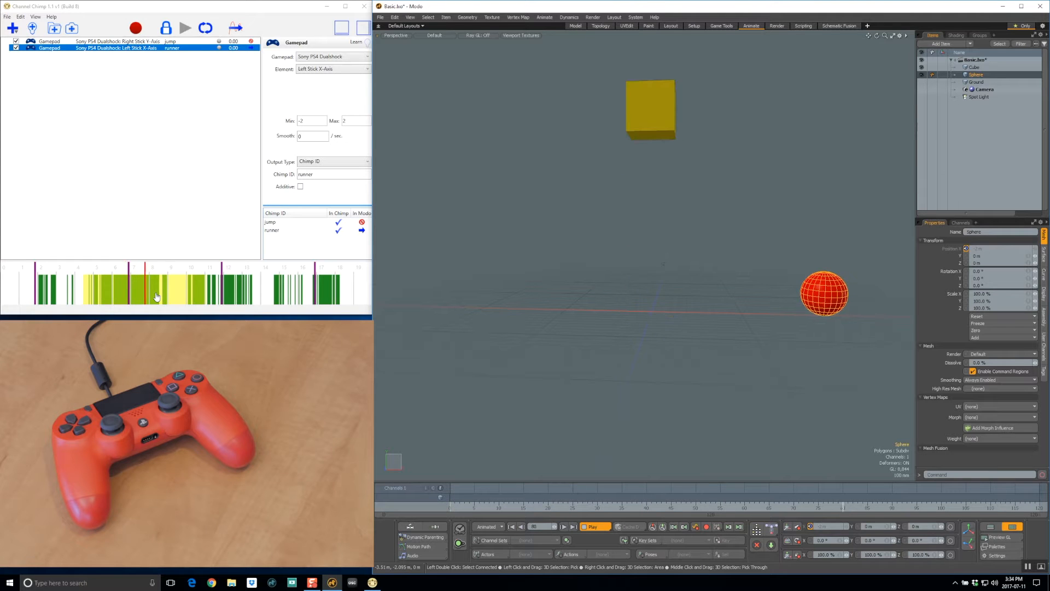
left_click(593, 526)
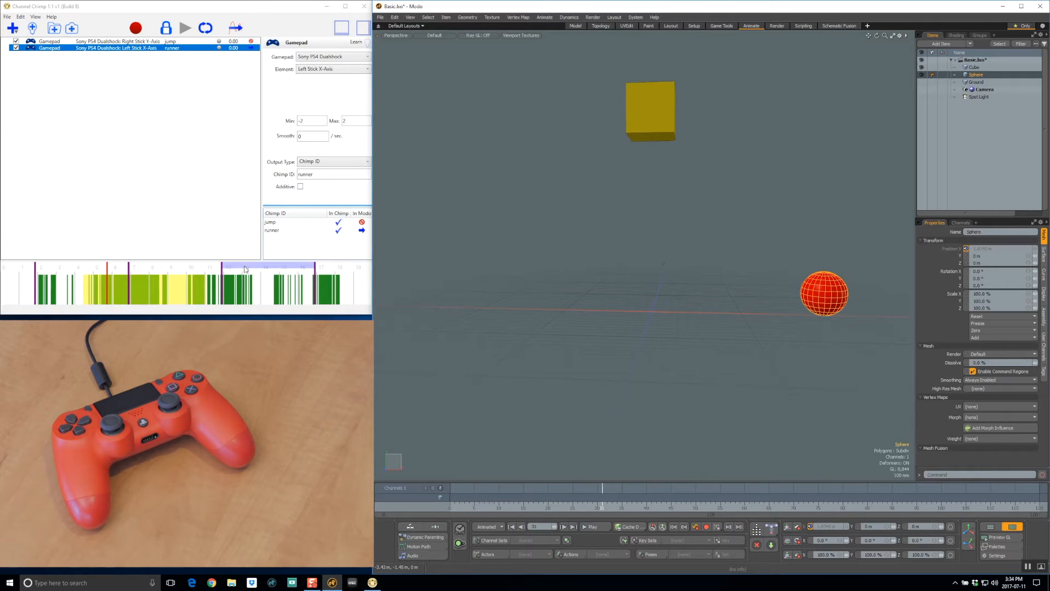
Step: Reselect the section between the third and fourth markers, and unlock Channel Chimp's playback from Modo's timeline
left_click(246, 269)
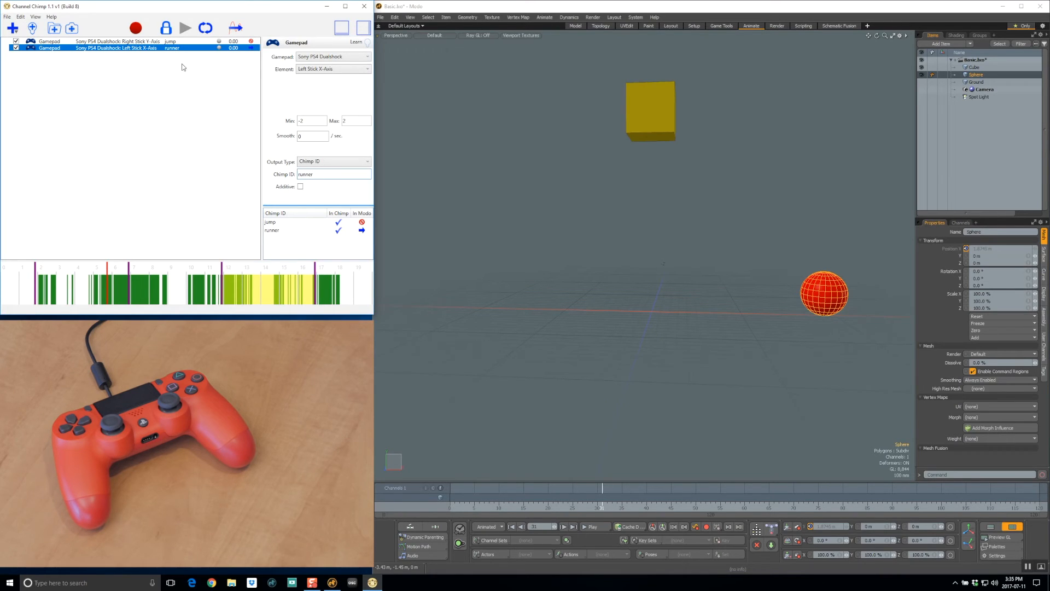
left_click(165, 29)
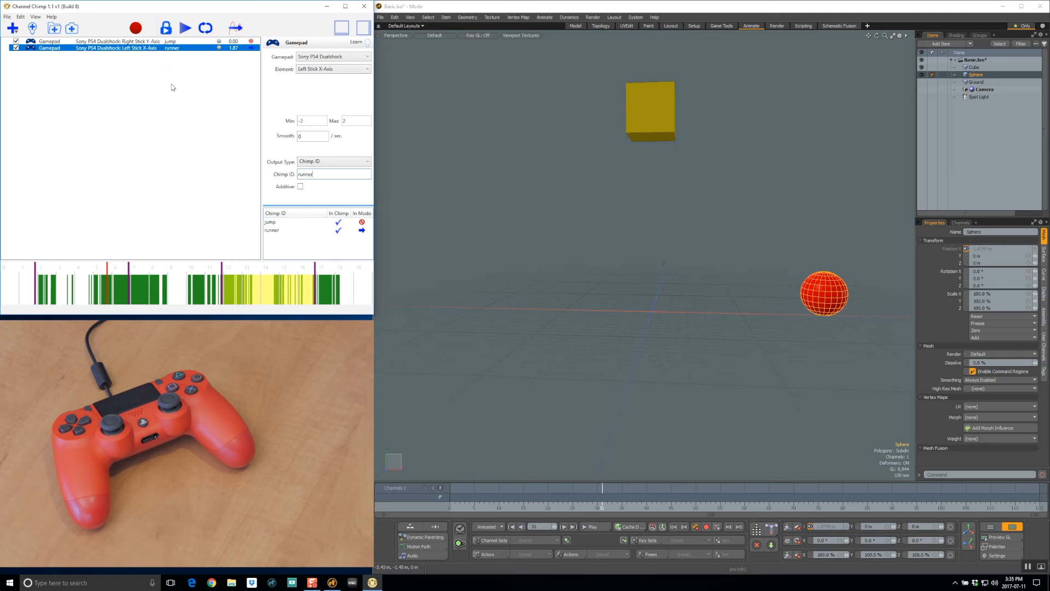